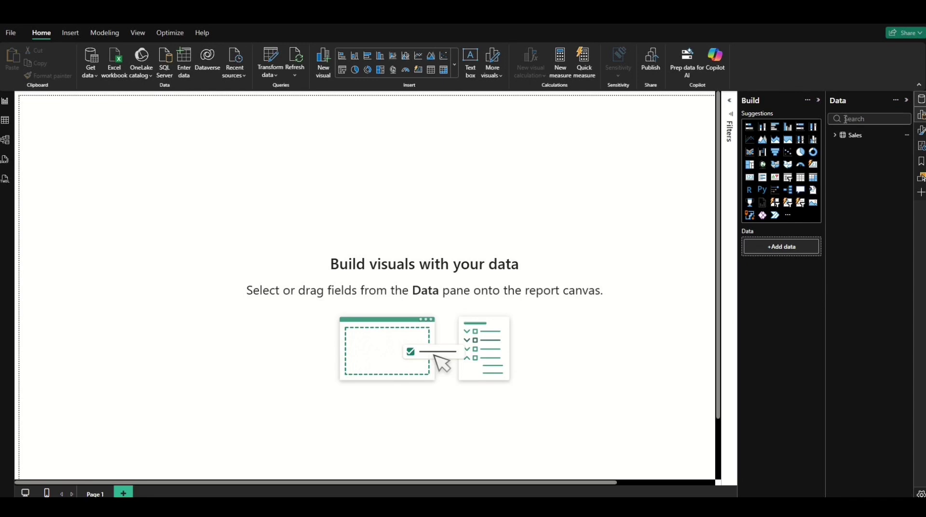
# Start a new calculated column in the Sales table and name it Total sales.
pyautogui.click(835, 135)
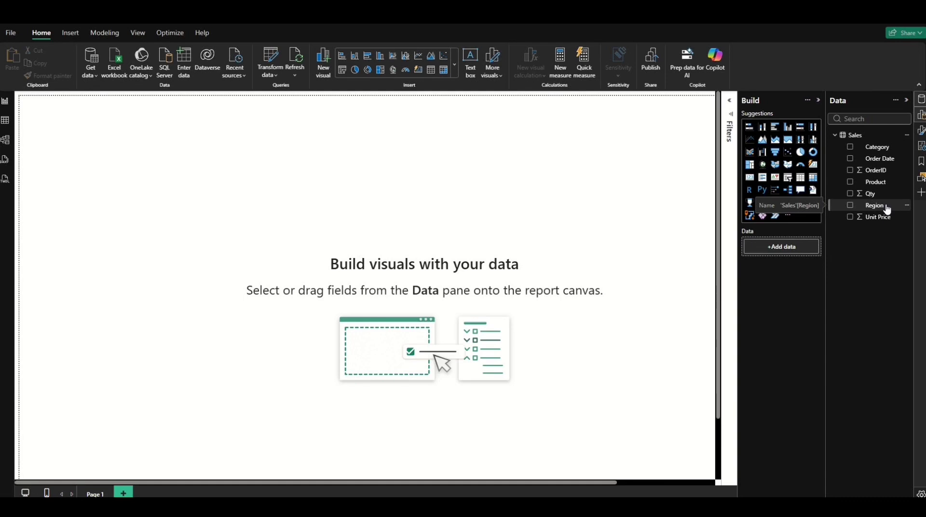
pyautogui.click(908, 136)
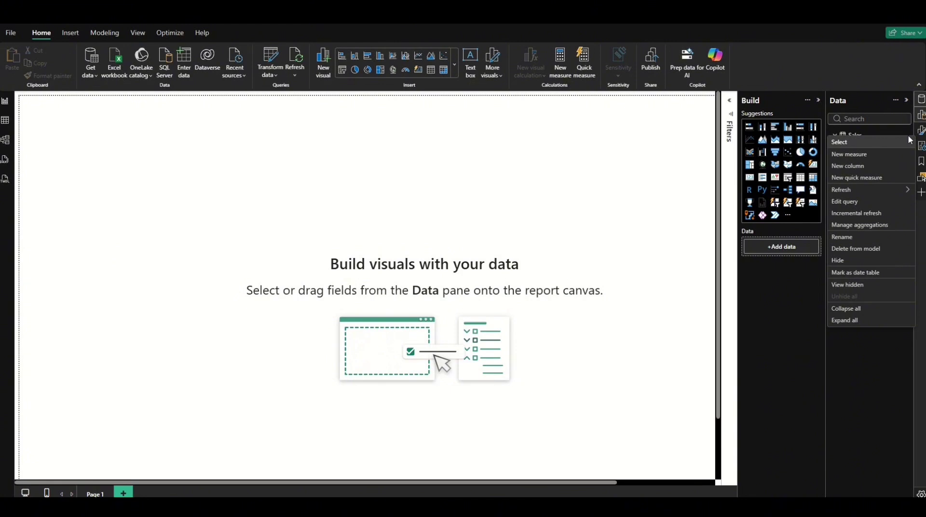
pyautogui.press('Escape')
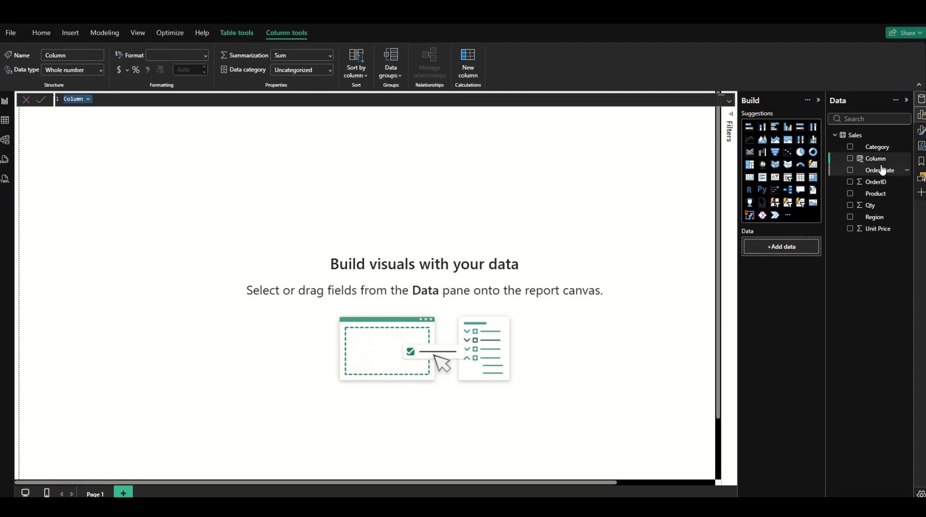
pyautogui.press('BackSpace')
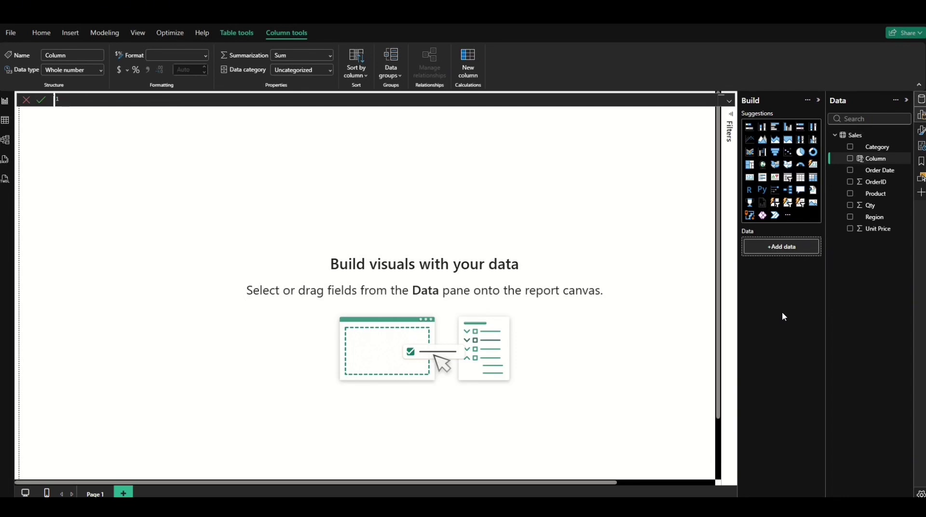
pyautogui.write('Total sal')
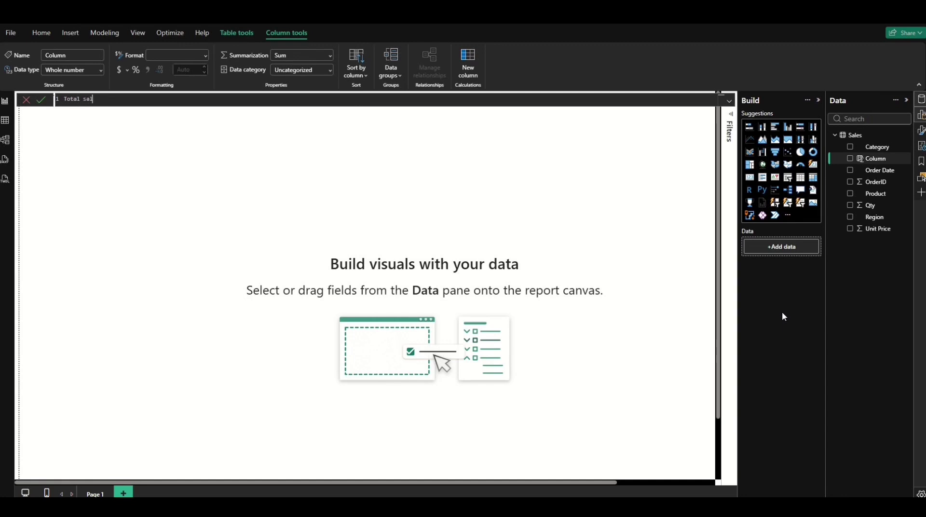
pyautogui.write("es = '")
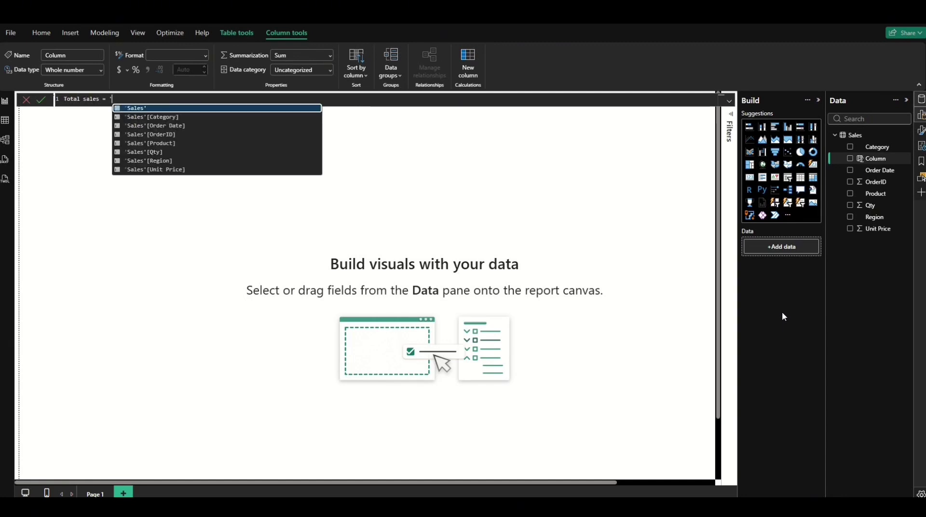
pyautogui.click(172, 143)
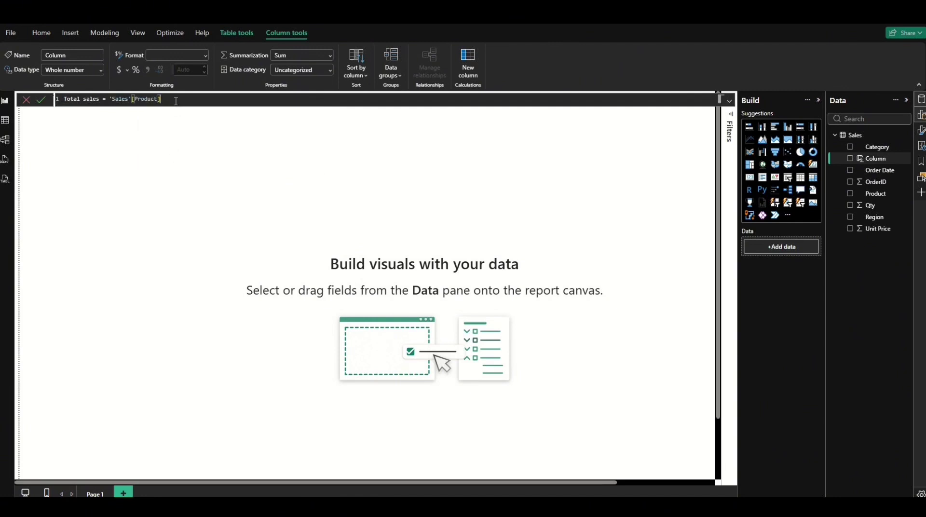
pyautogui.press('BackSpace')
pyautogui.press('BackSpace')
pyautogui.press('BackSpace')
pyautogui.press('BackSpace')
pyautogui.press('BackSpace')
pyautogui.press('BackSpace')
pyautogui.press('BackSpace')
pyautogui.press('BackSpace')
pyautogui.press('BackSpace')
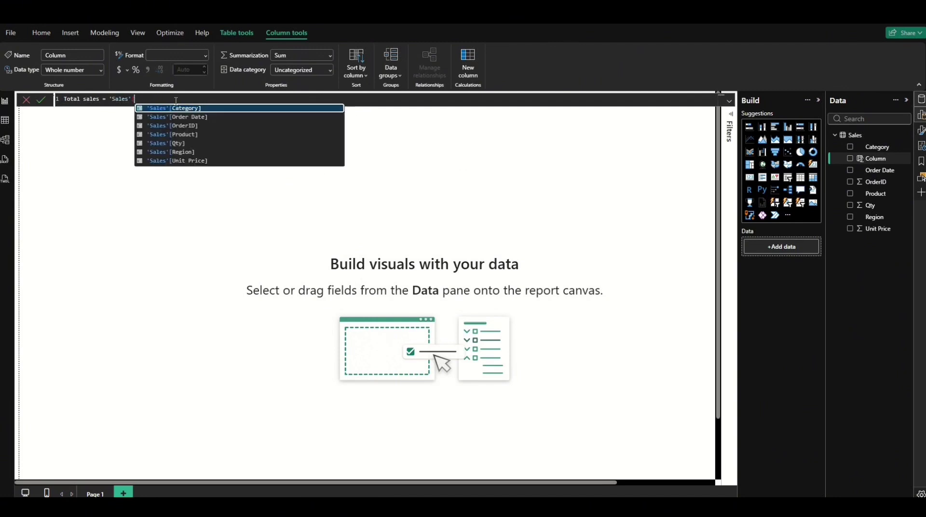
# Complete and commit the column formula as 'Sales'[Qty] * 'Sales'[Unit Price], and review the new column's values in the table data.
pyautogui.click(175, 143)
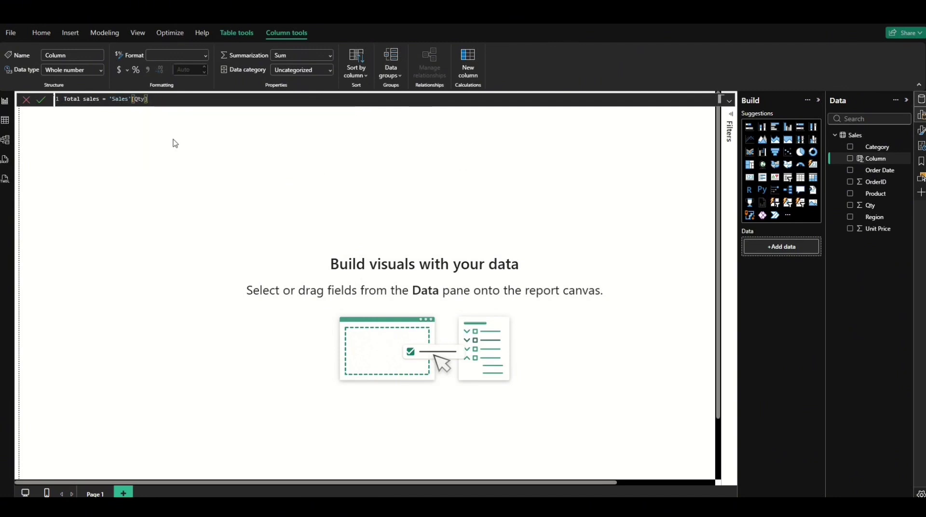
pyautogui.write("* '")
pyautogui.click(244, 169)
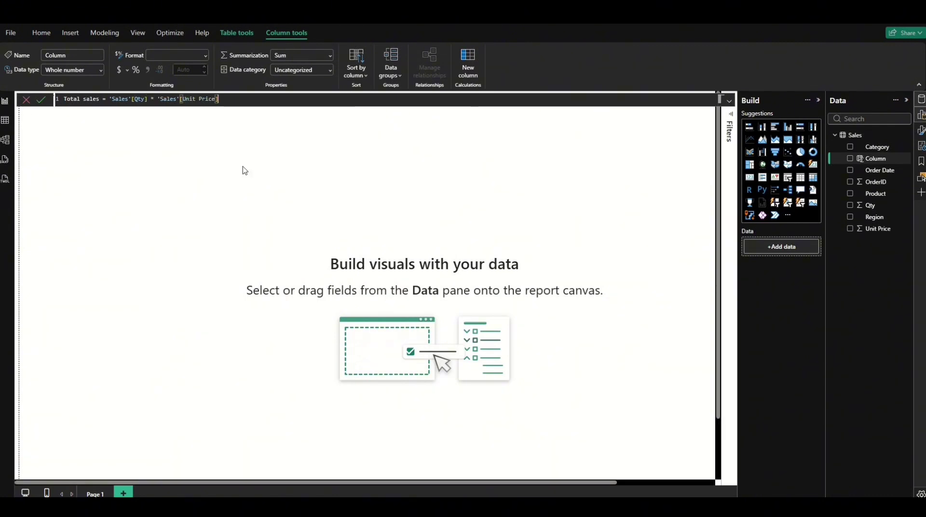
pyautogui.click(42, 100)
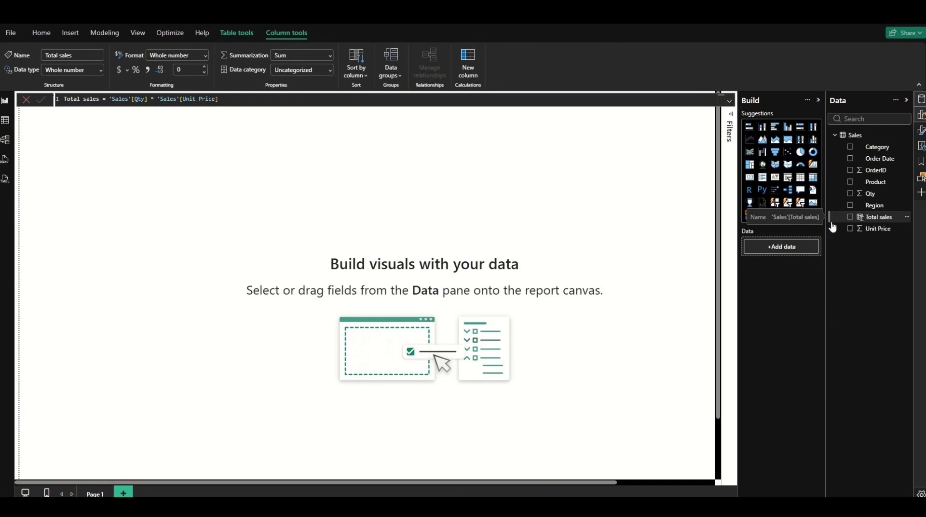
pyautogui.click(6, 121)
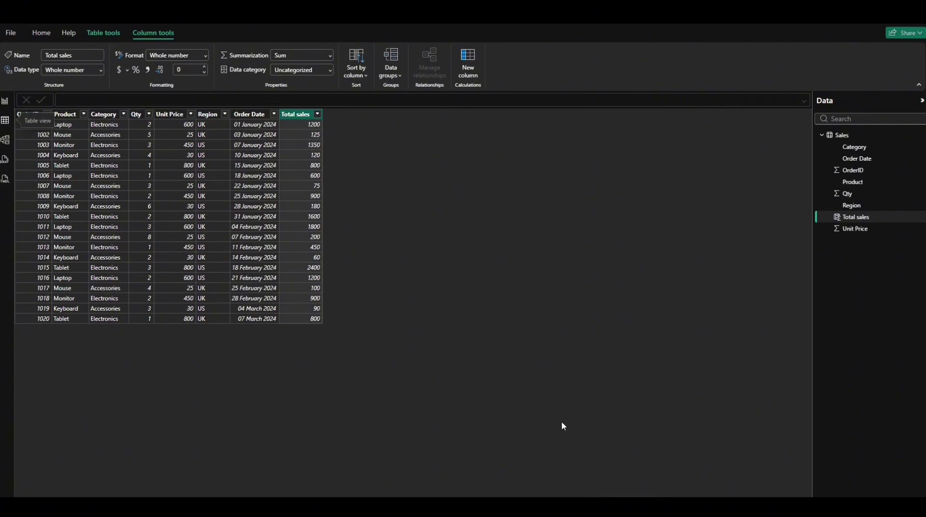
# Add a table visual near the middle of the report page with the Qty, Unit Price, Region and Total sales fields.
pyautogui.click(5, 101)
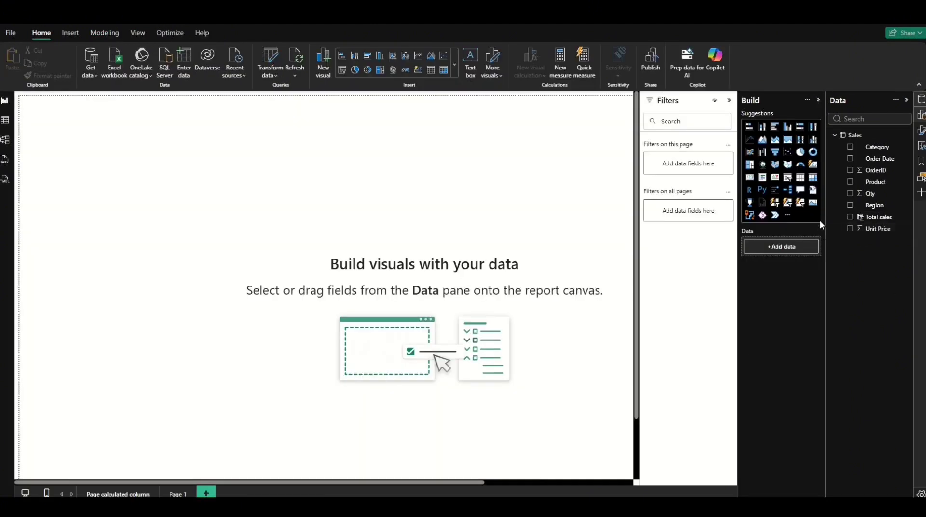
pyautogui.click(804, 179)
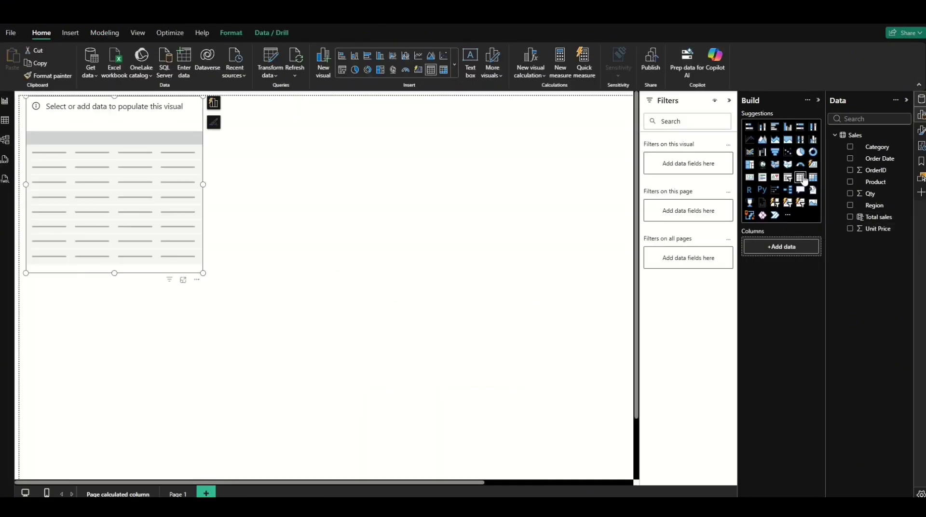
pyautogui.moveTo(117, 126); pyautogui.dragTo(319, 185)
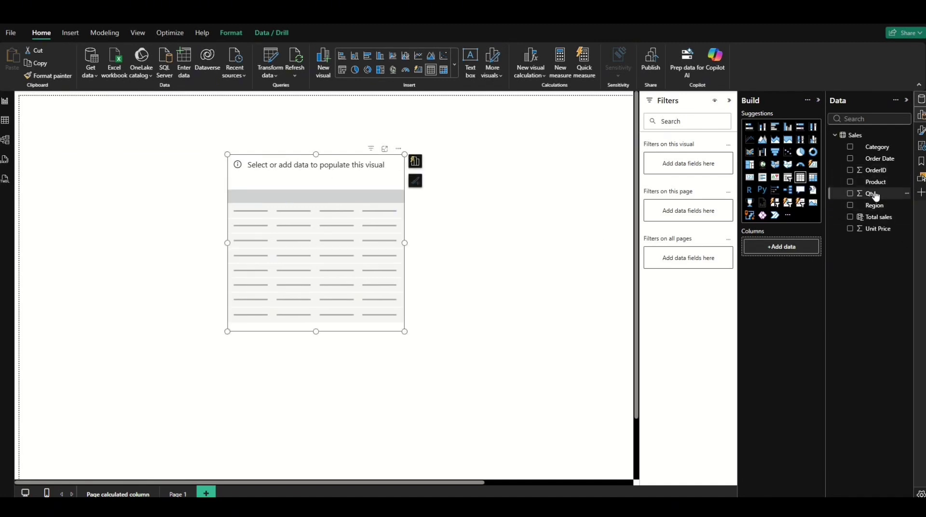
pyautogui.moveTo(875, 195); pyautogui.dragTo(781, 247)
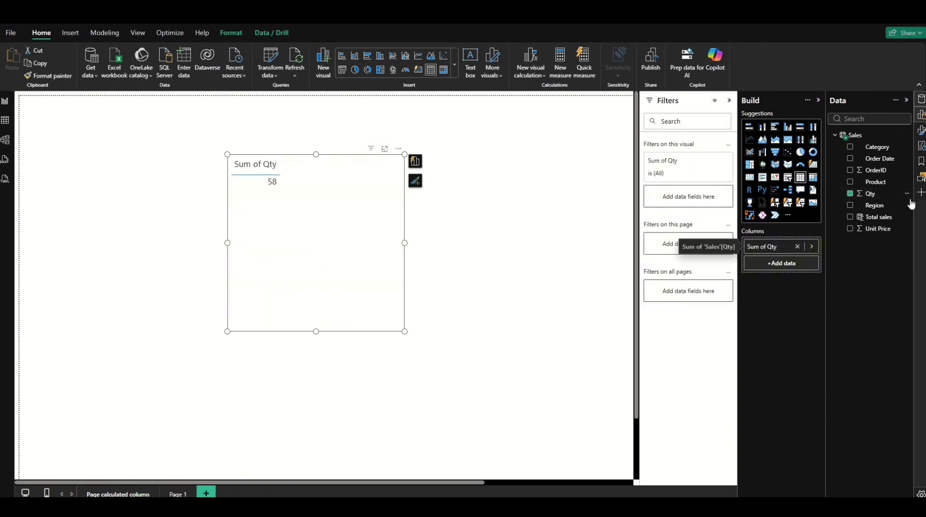
pyautogui.moveTo(891, 231); pyautogui.dragTo(784, 266)
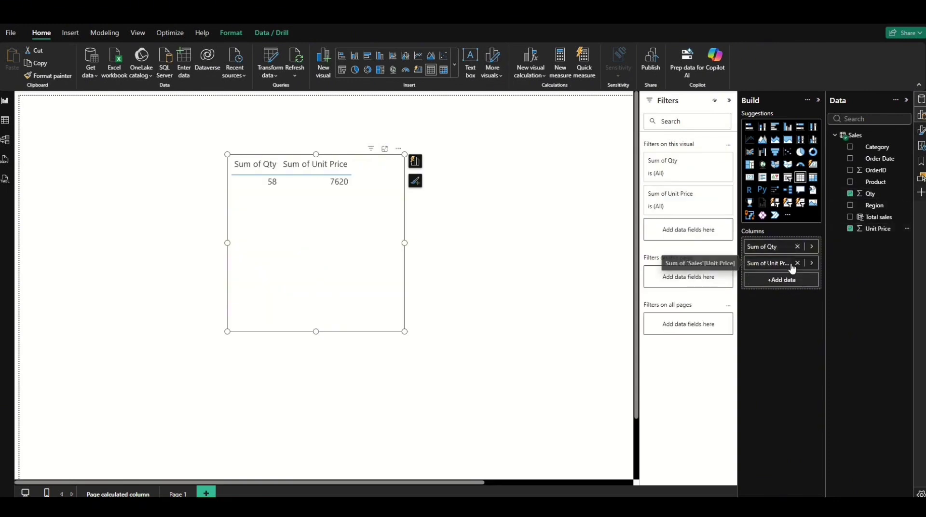
pyautogui.moveTo(875, 205); pyautogui.dragTo(800, 283)
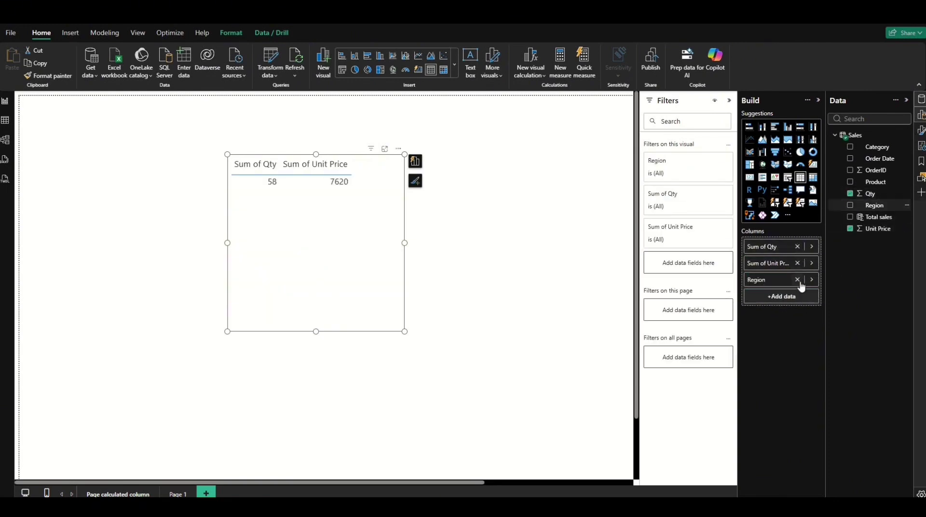
pyautogui.moveTo(878, 217); pyautogui.dragTo(783, 297)
# Set Unit Price, Total sales and Qty in the table visual to Don't summarize, and enlarge the visual.
pyautogui.rightClick(780, 266)
pyautogui.click(814, 335)
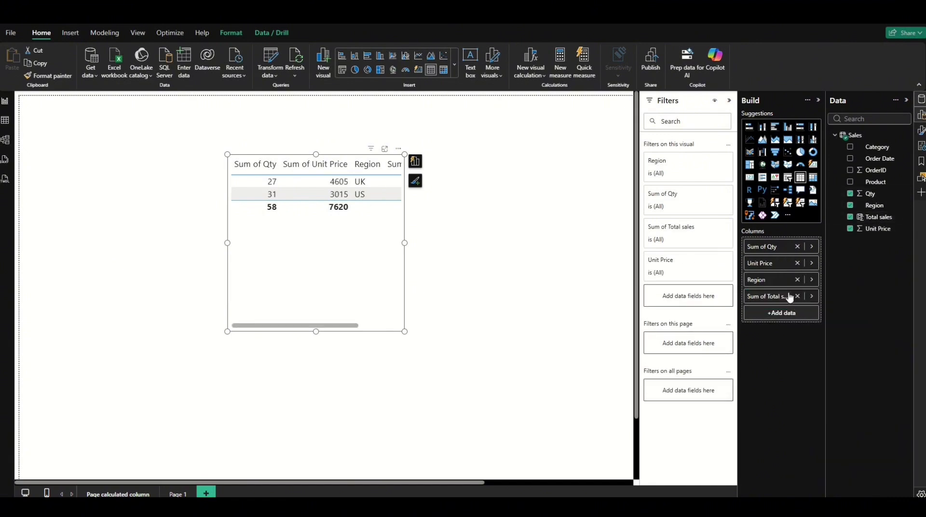
pyautogui.rightClick(775, 299)
pyautogui.click(826, 153)
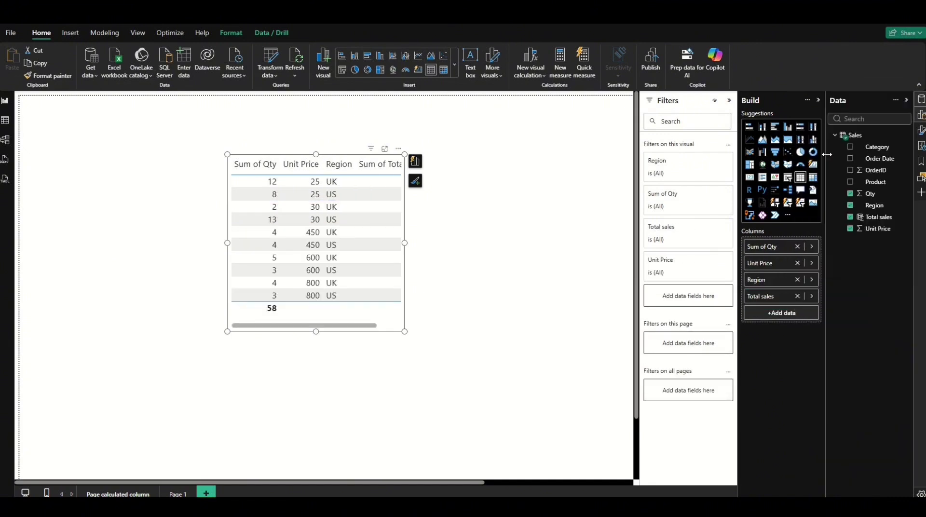
pyautogui.moveTo(404, 332); pyautogui.dragTo(414, 341)
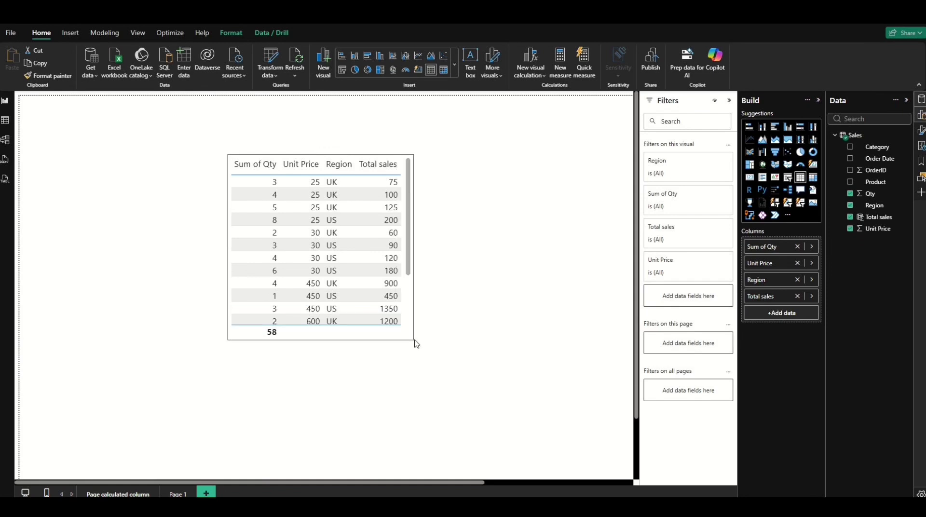
pyautogui.rightClick(777, 246)
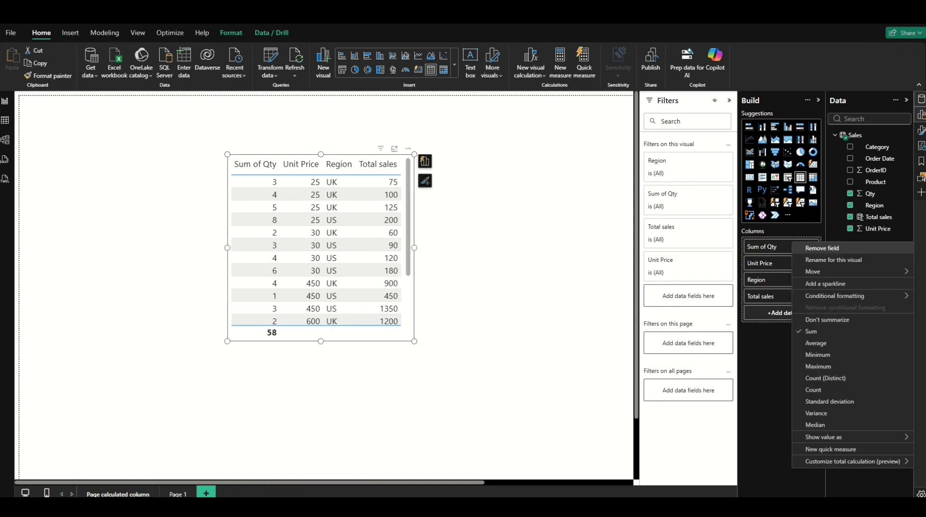
pyautogui.click(817, 321)
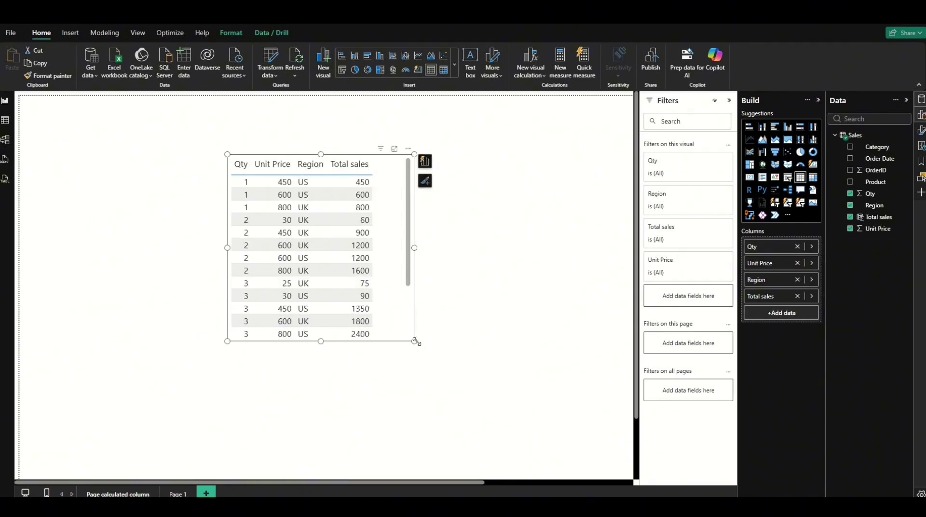
pyautogui.moveTo(414, 341); pyautogui.dragTo(528, 362)
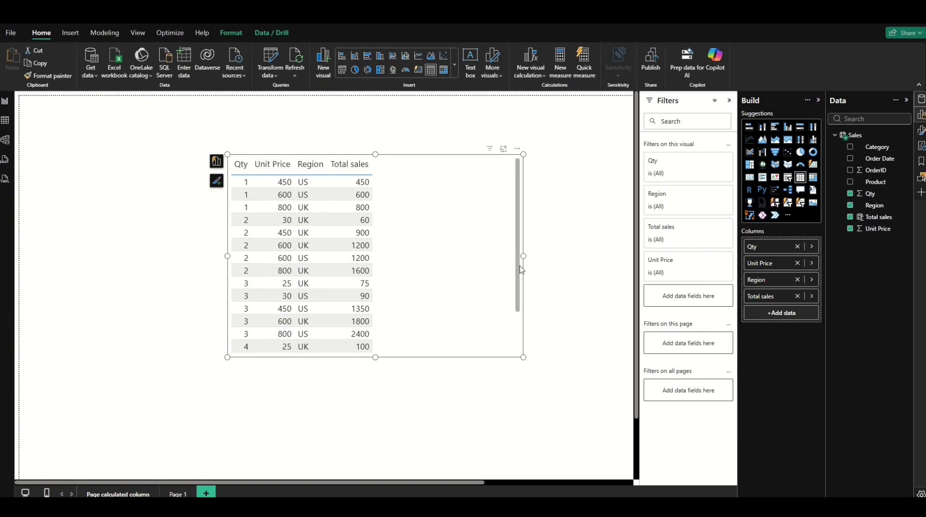
# Add a compact Region slicer to the left of the table visual and filter the page to US.
pyautogui.click(540, 265)
pyautogui.click(788, 177)
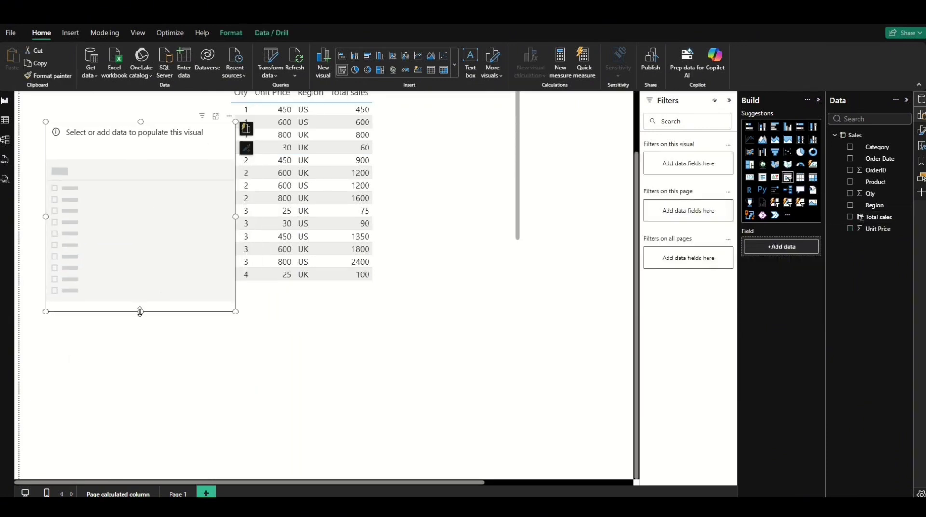
pyautogui.moveTo(140, 309); pyautogui.dragTo(140, 192)
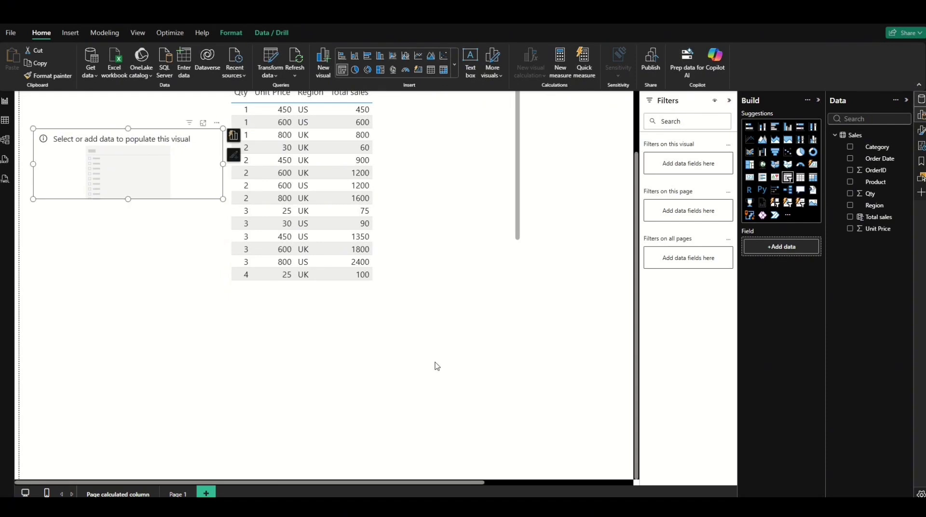
pyautogui.scroll(3, 496, 328)
pyautogui.moveTo(875, 205); pyautogui.dragTo(790, 247)
pyautogui.moveTo(197, 209); pyautogui.dragTo(184, 194)
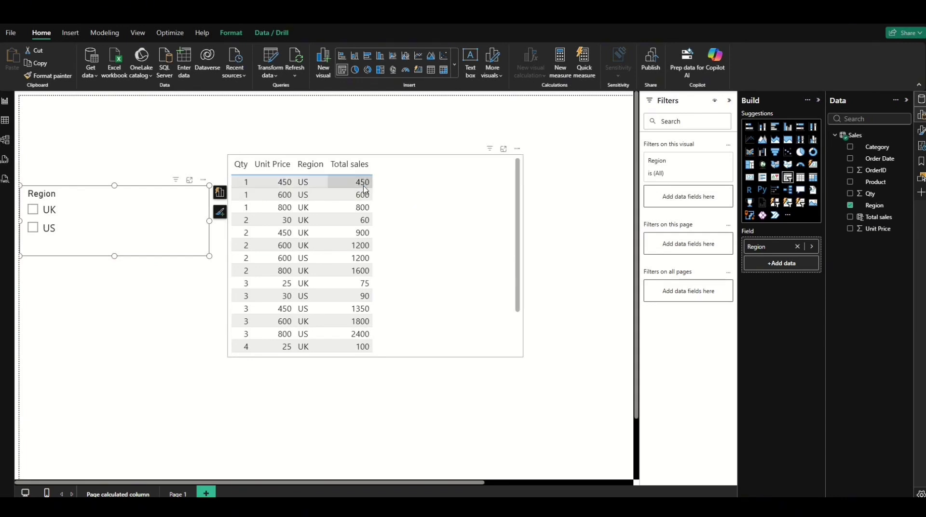
pyautogui.click(32, 230)
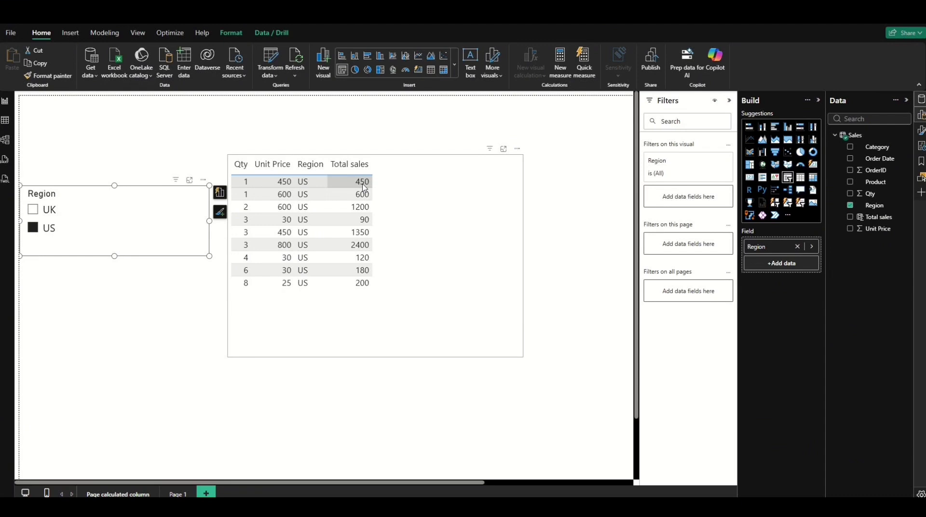
# On Page 1, start a new measure in the Sales table with the formula Total sales = SUMX over 'Sales'.
pyautogui.click(177, 494)
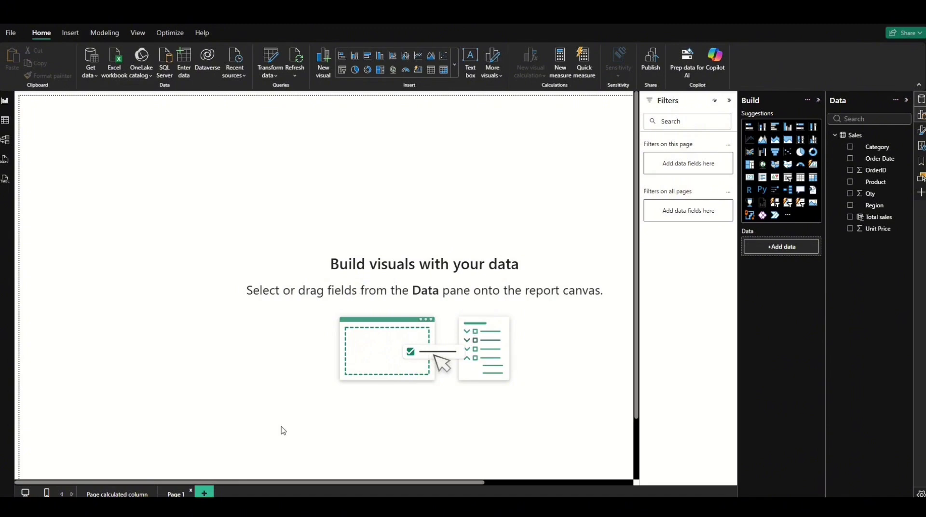
pyautogui.click(905, 137)
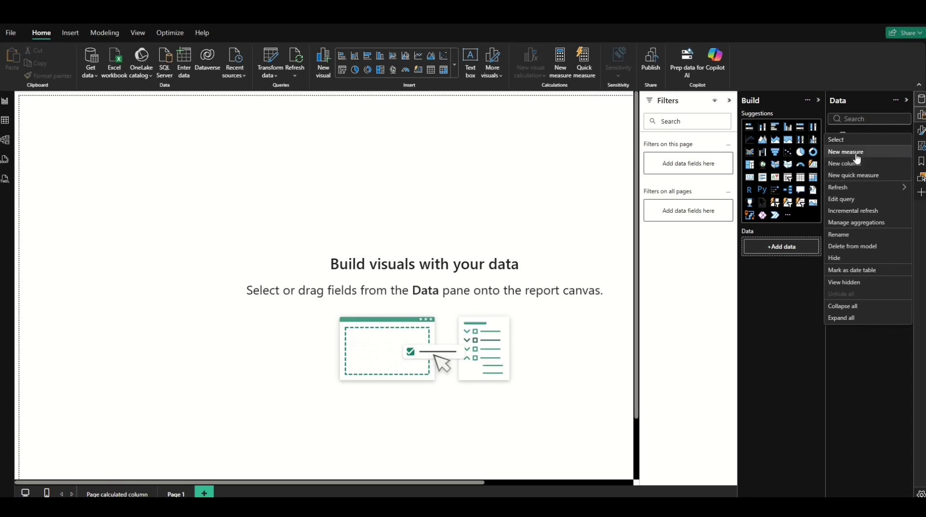
pyautogui.press('Escape')
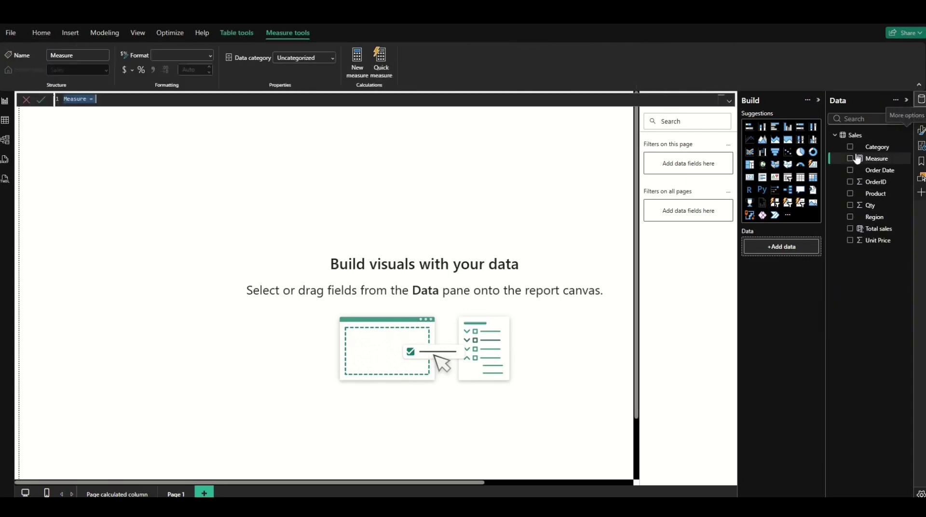
pyautogui.press('BackSpace')
pyautogui.write('T')
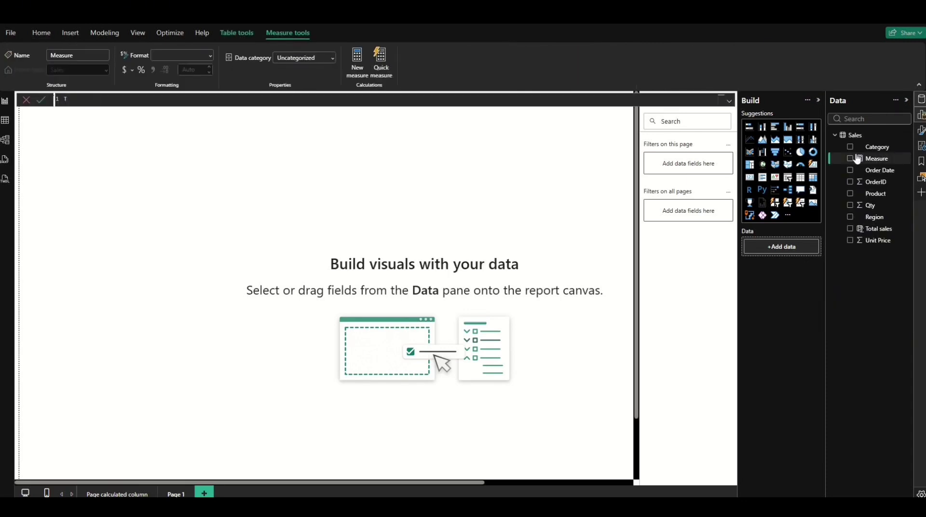
pyautogui.write('otal sales = sumx(')
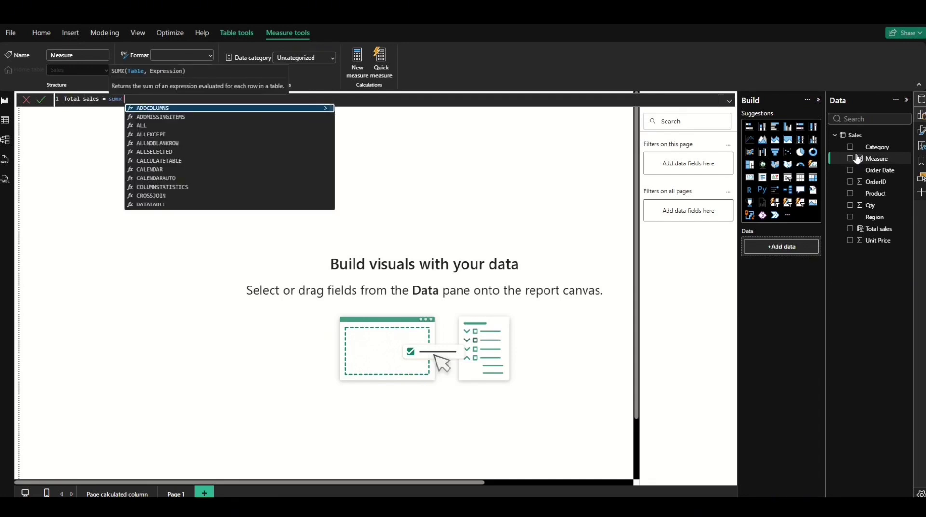
pyautogui.write("'")
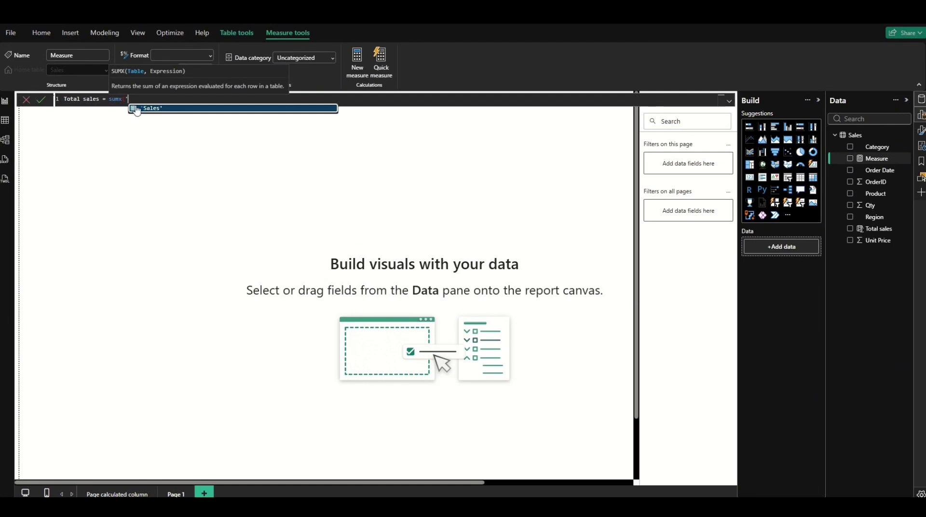
pyautogui.click(166, 109)
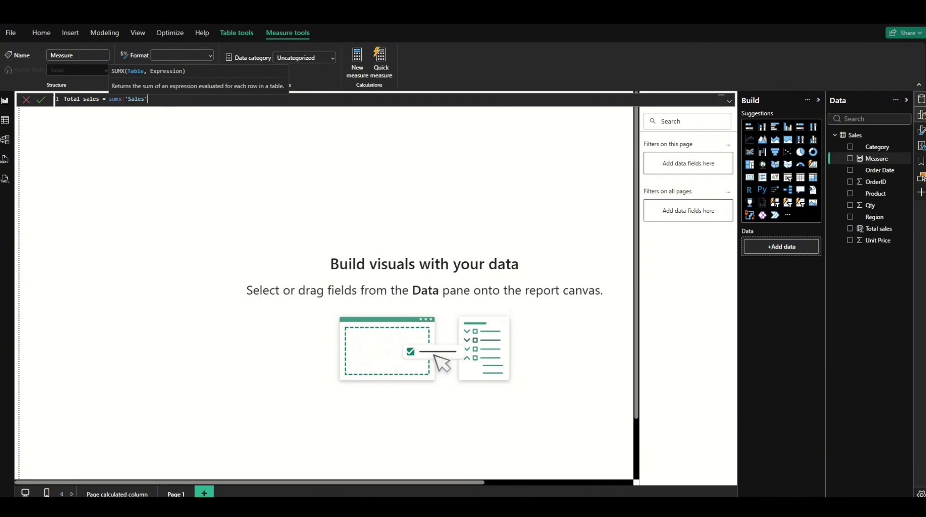
# Complete the SUMX formula with the row expression [Qty] * [Unit Price] and try to commit the measure.
pyautogui.write(',')
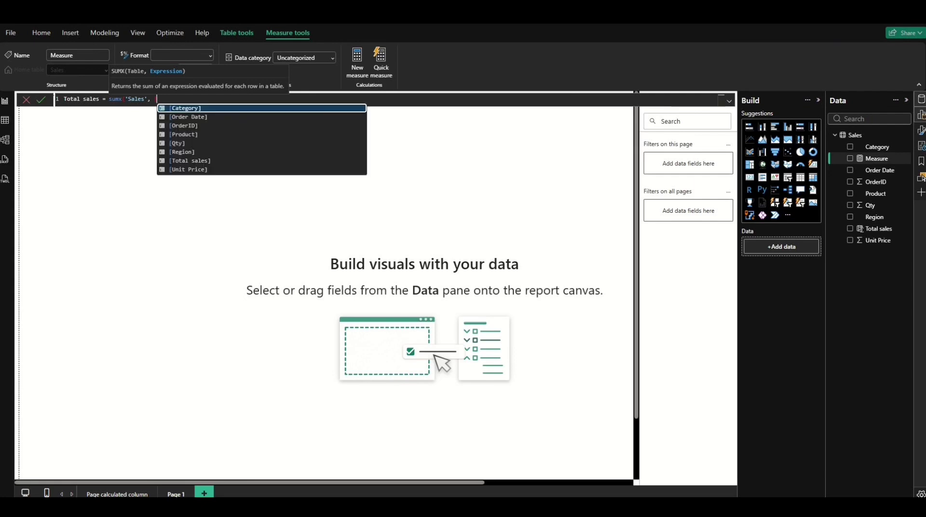
pyautogui.click(207, 145)
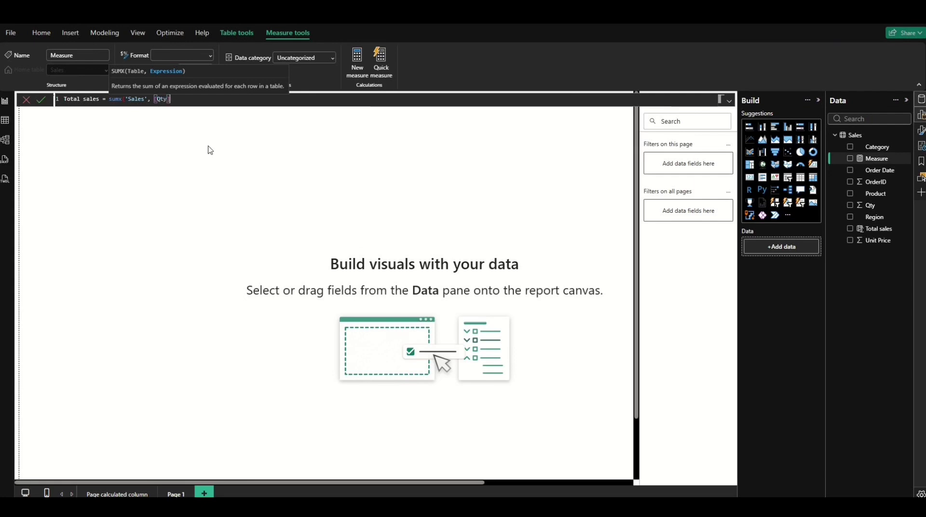
pyautogui.write('* ')
pyautogui.write('[')
pyautogui.click(202, 172)
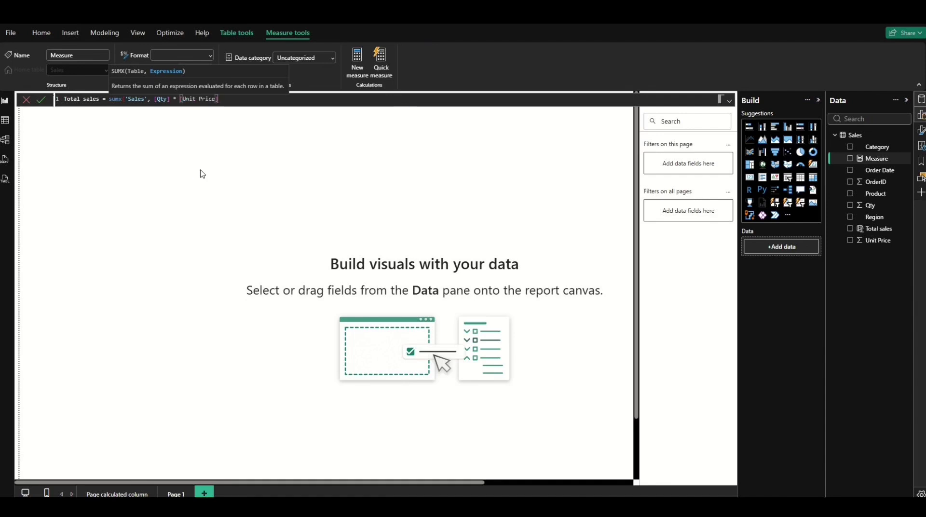
pyautogui.write(')')
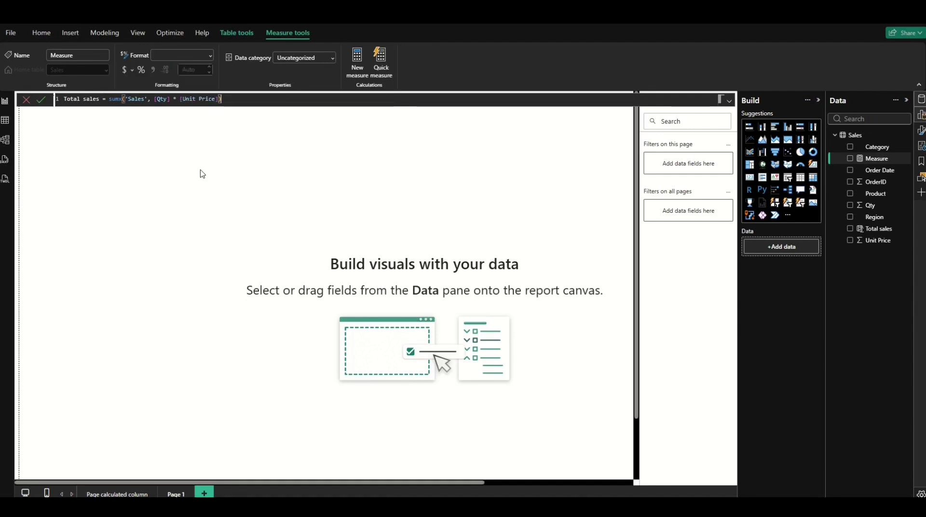
pyautogui.click(45, 104)
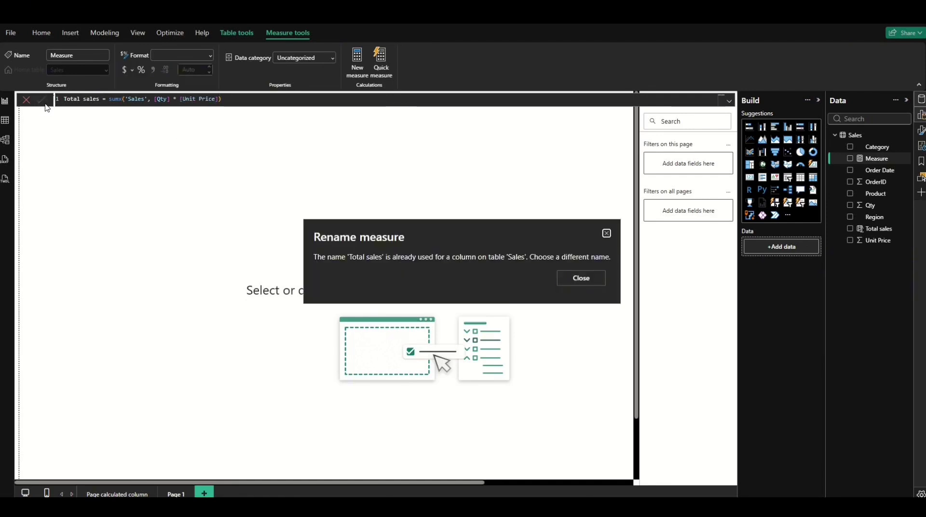
# Rename the measure in its formula to Total sales measure and commit it, then review the Sales table's data.
pyautogui.click(581, 279)
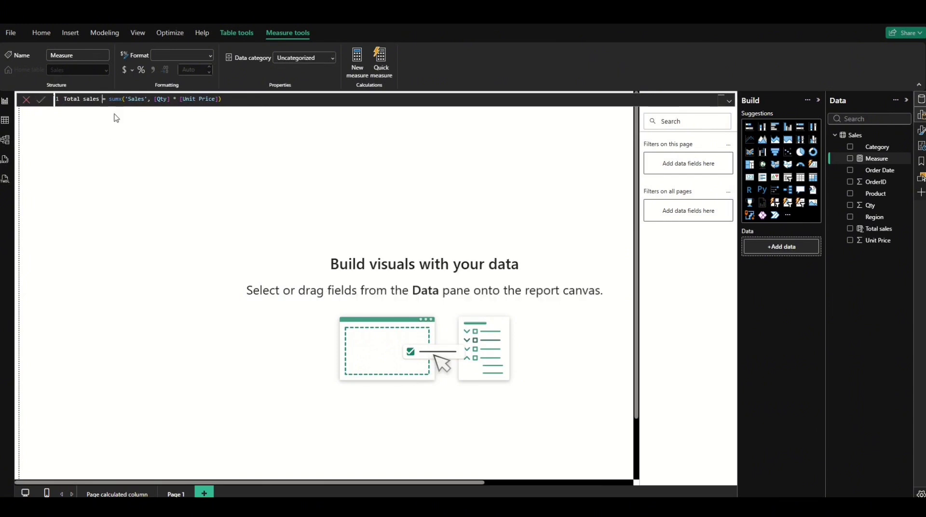
pyautogui.write('measur')
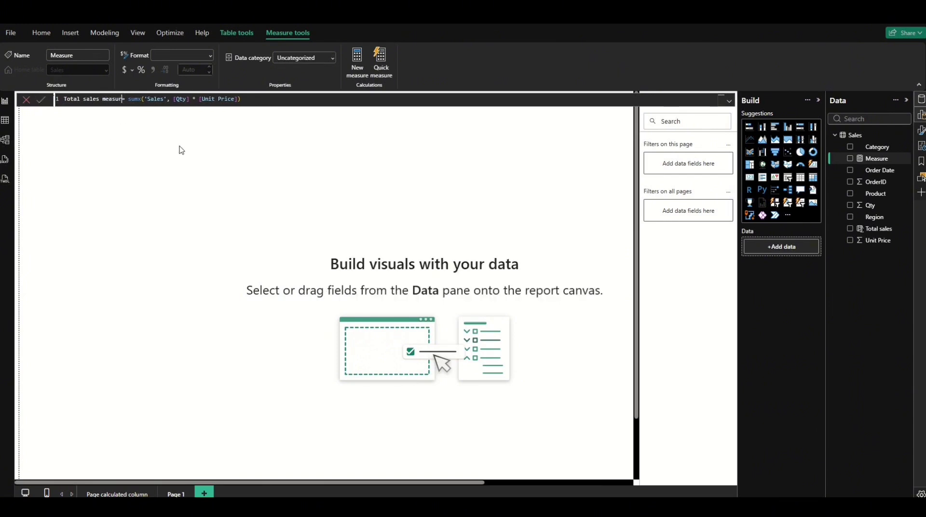
pyautogui.write('e')
pyautogui.click(43, 100)
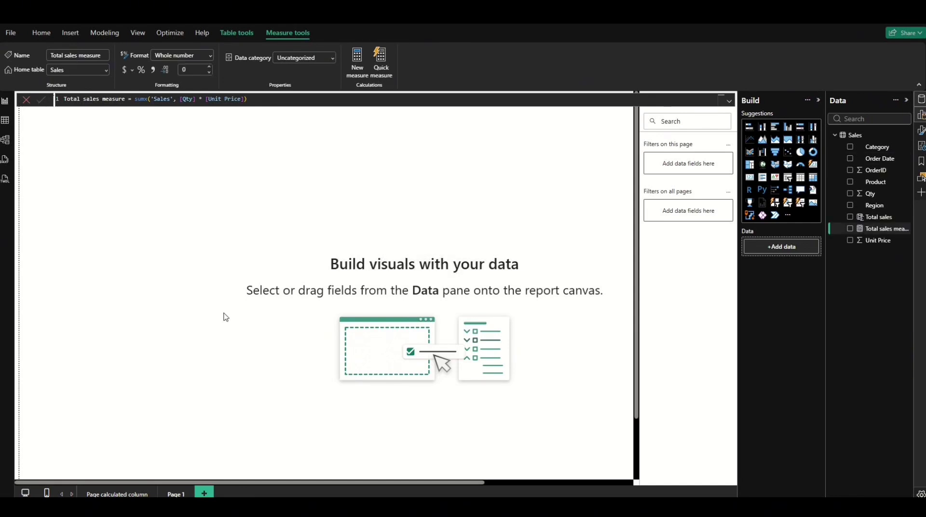
pyautogui.click(5, 120)
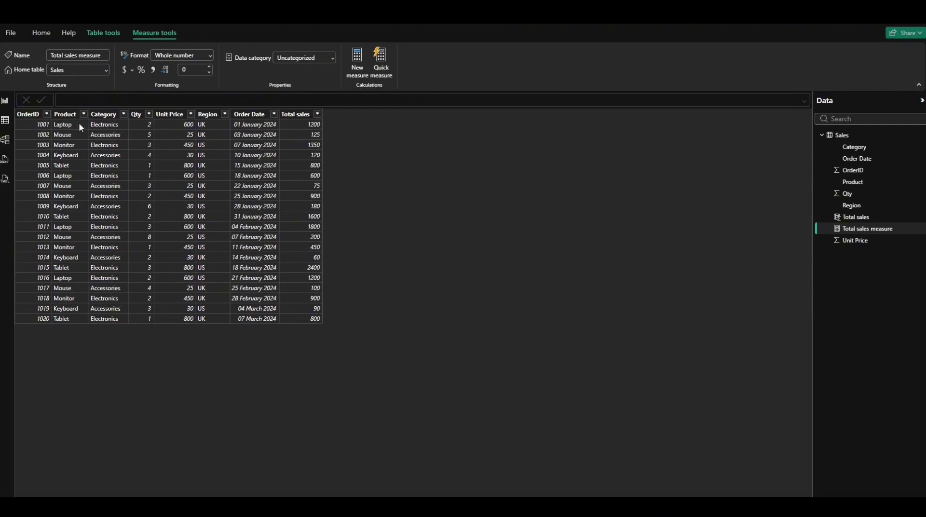
pyautogui.click(6, 101)
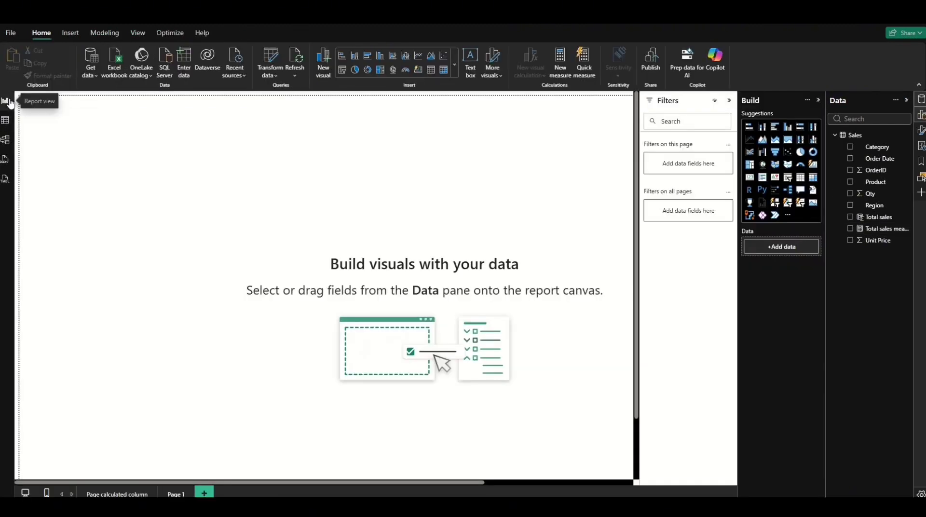
# Add a card visual showing the sum of the Total sales column and check its aggregation options.
pyautogui.click(751, 178)
pyautogui.moveTo(116, 112); pyautogui.dragTo(391, 146)
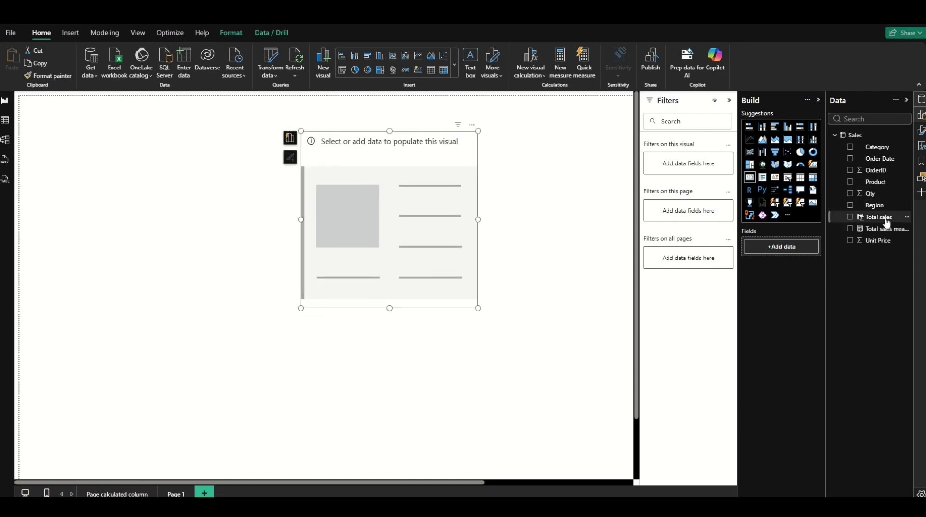
pyautogui.moveTo(885, 217); pyautogui.dragTo(804, 253)
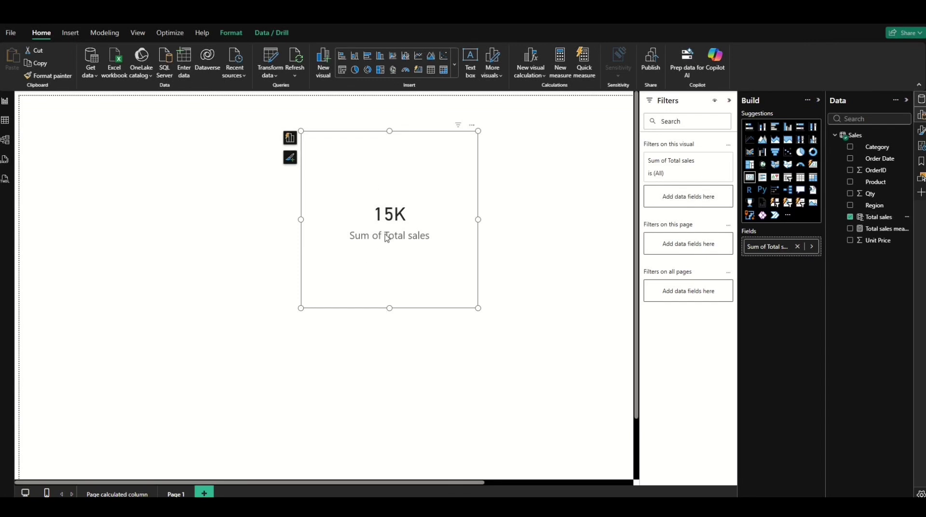
pyautogui.rightClick(785, 248)
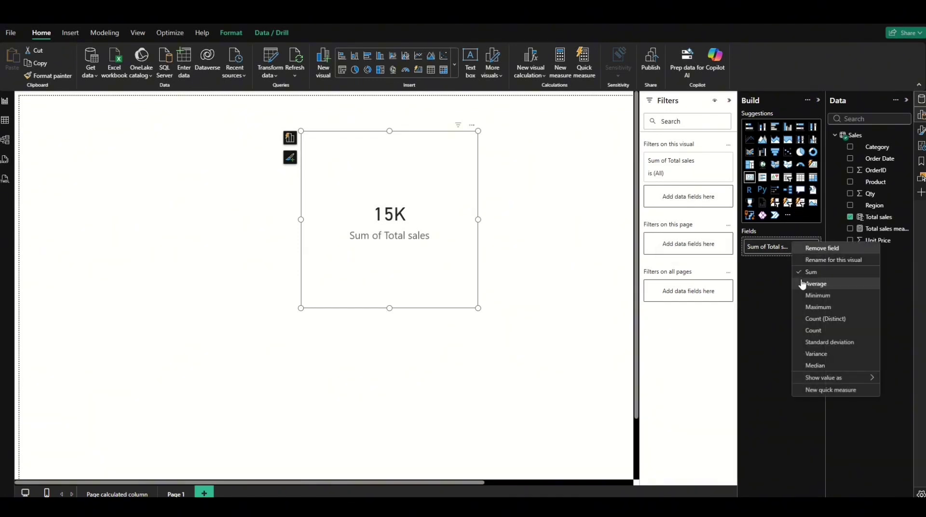
pyautogui.click(751, 278)
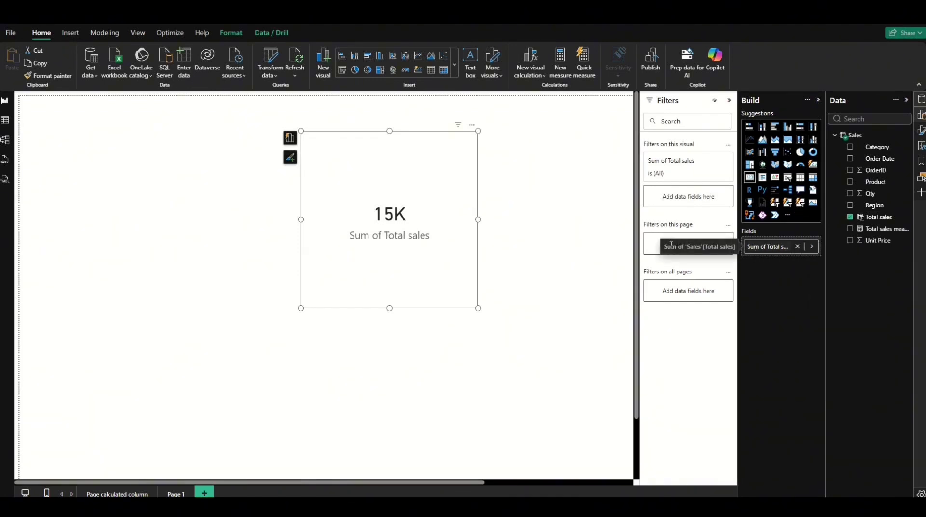
# Reduce the card's height and move it toward the upper right of the report page.
pyautogui.moveTo(390, 130); pyautogui.dragTo(396, 182)
pyautogui.moveTo(375, 223); pyautogui.dragTo(462, 187)
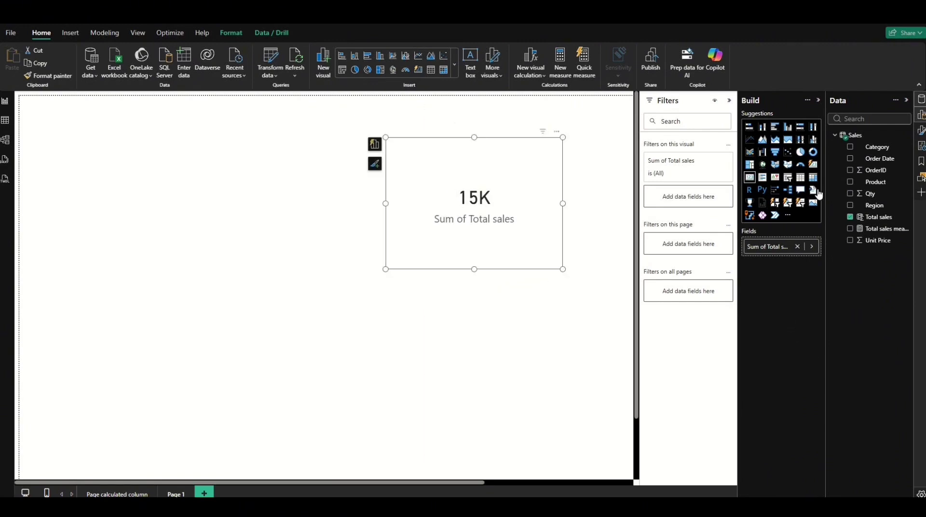
pyautogui.click(457, 342)
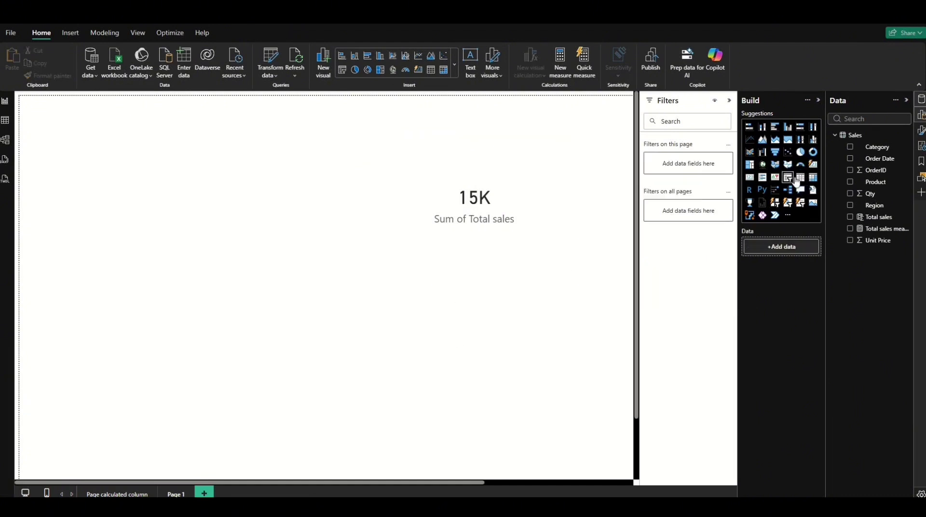
# Add a table visual to the page with the Qty, Unit Price and Region fields.
pyautogui.click(800, 177)
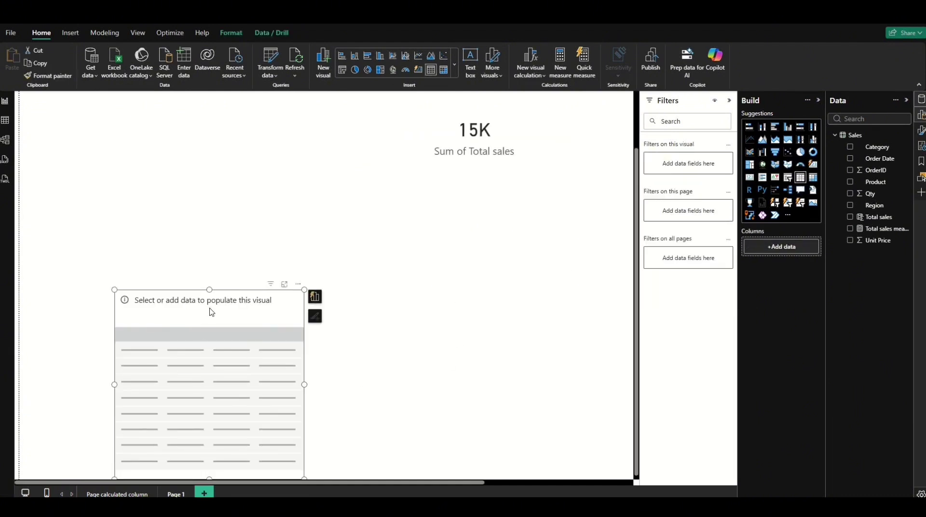
pyautogui.moveTo(208, 310); pyautogui.dragTo(183, 164)
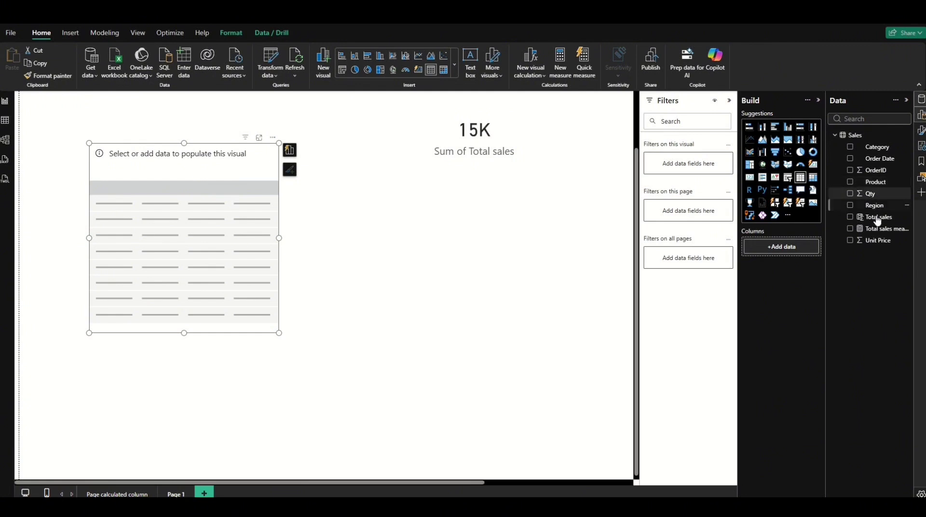
pyautogui.moveTo(875, 198); pyautogui.dragTo(802, 252)
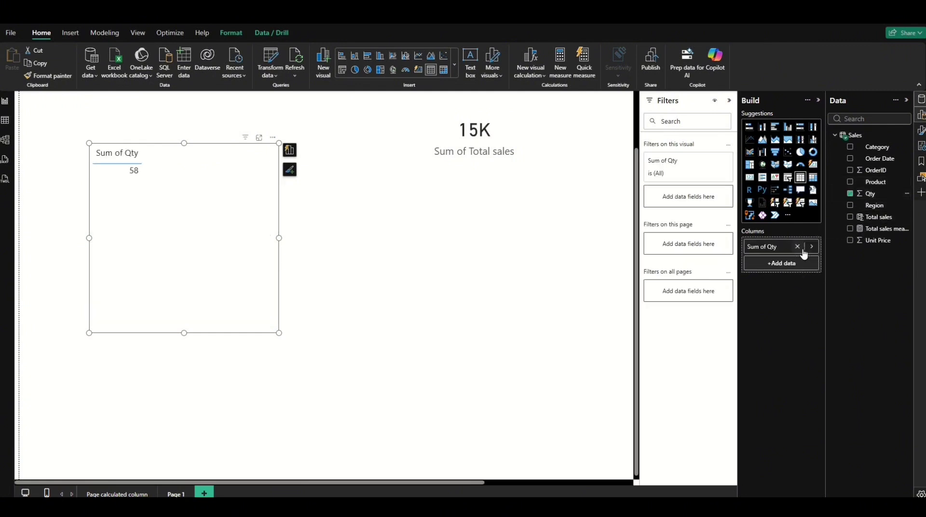
pyautogui.click(878, 207)
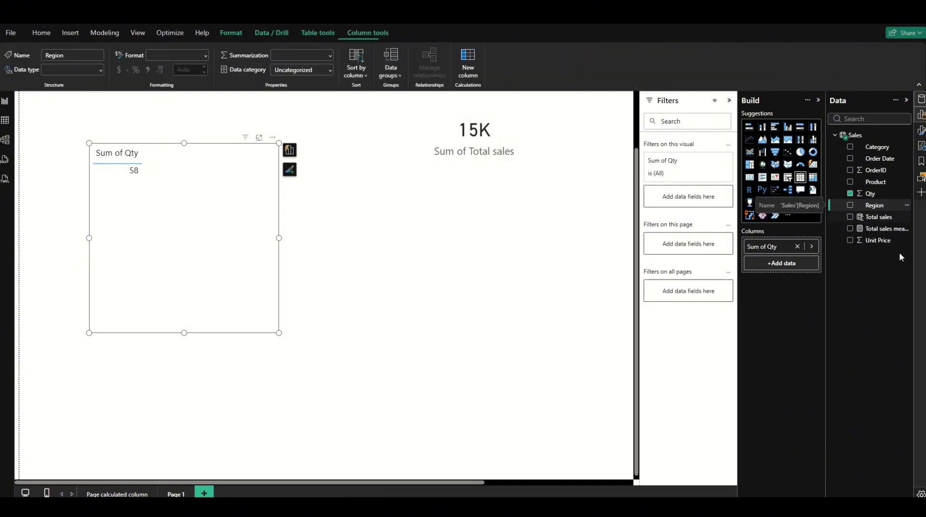
pyautogui.moveTo(882, 241); pyautogui.dragTo(789, 264)
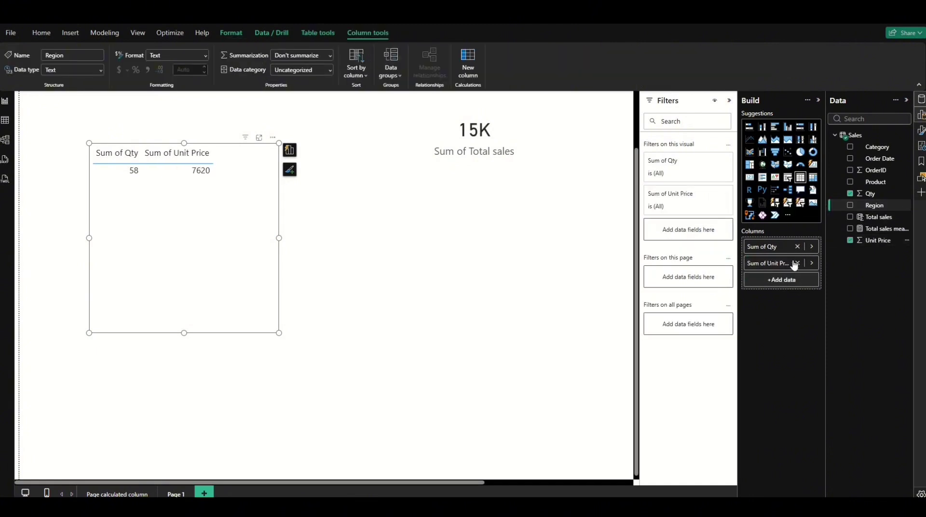
pyautogui.moveTo(876, 205); pyautogui.dragTo(806, 280)
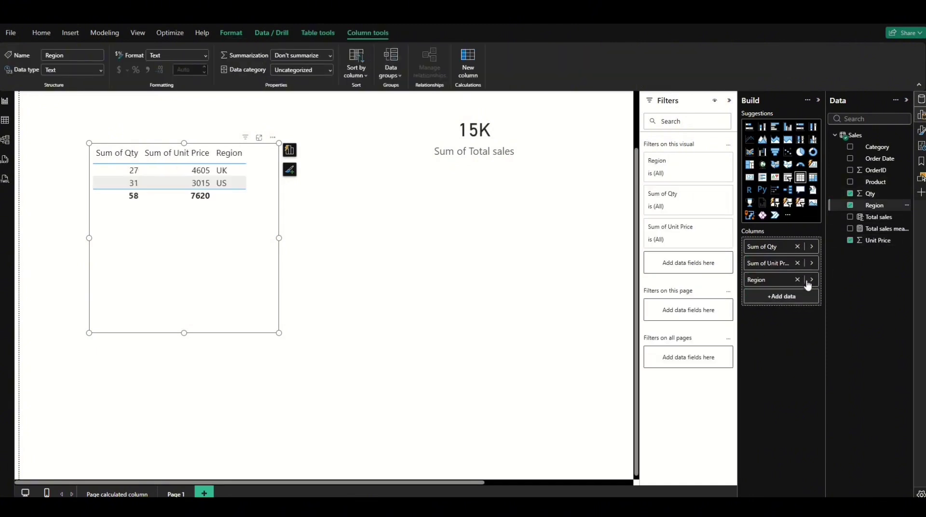
# Set Qty and Unit Price in the table visual to Don't summarize, and place the table below the card.
pyautogui.rightClick(775, 248)
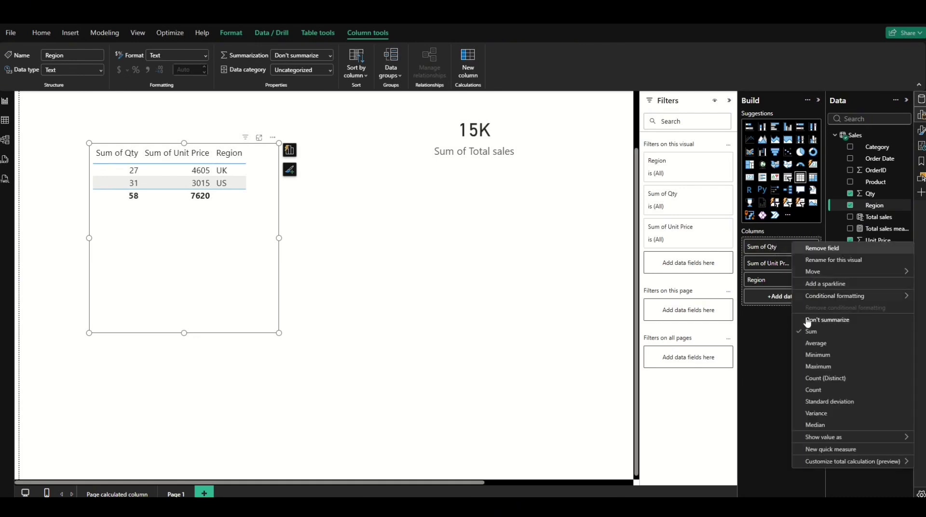
pyautogui.click(808, 321)
pyautogui.rightClick(781, 264)
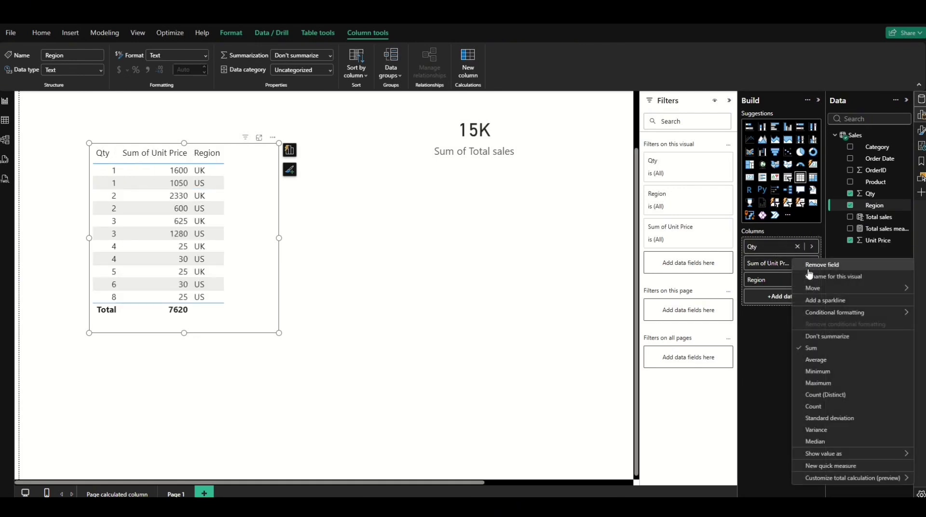
pyautogui.click(810, 336)
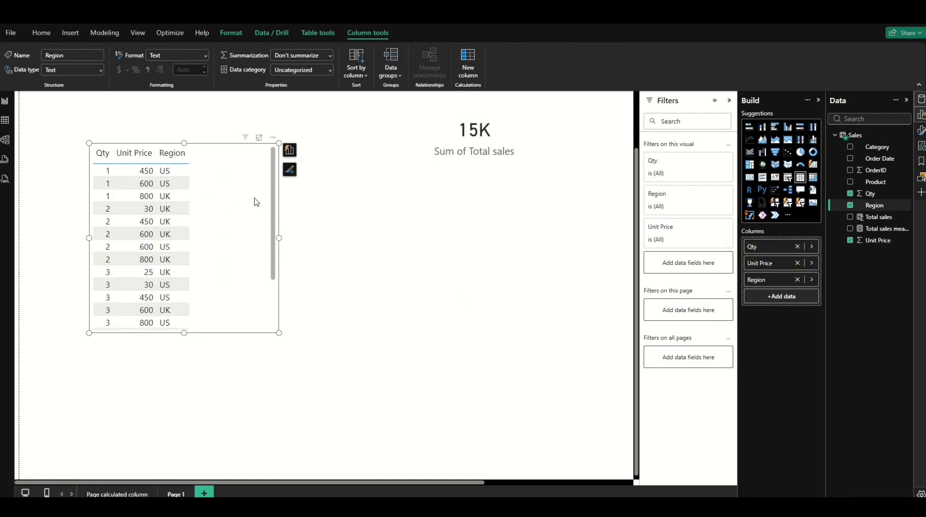
pyautogui.moveTo(254, 200); pyautogui.dragTo(551, 284)
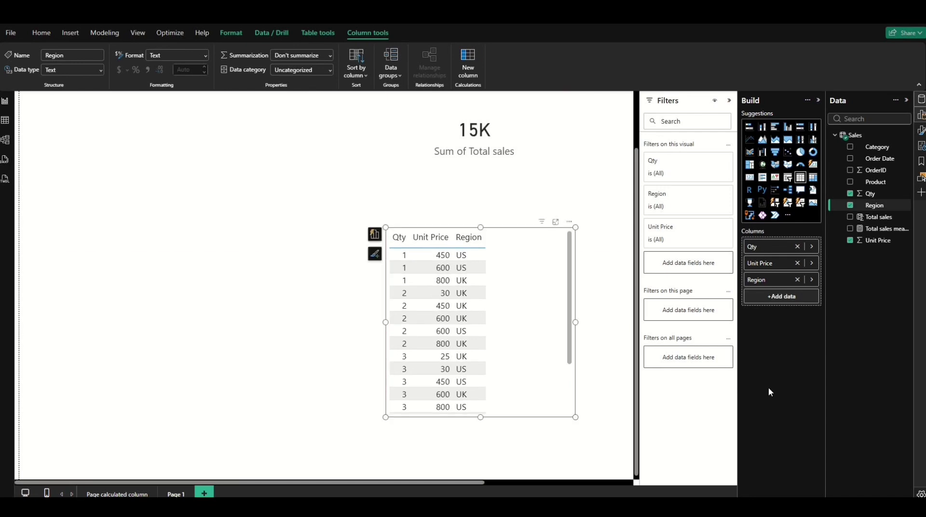
# Add an empty slicer visual to the page, reduce its height and place it to the left of the card.
pyautogui.click(593, 434)
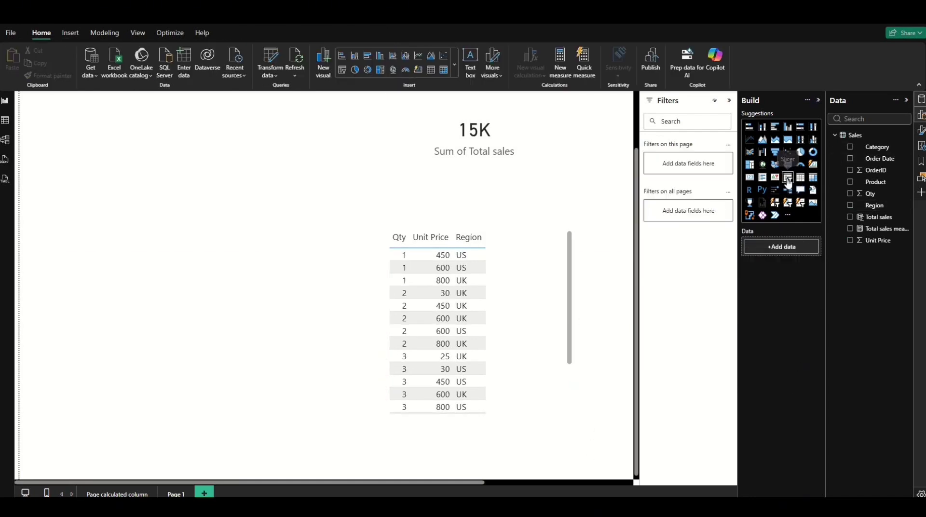
pyautogui.click(787, 179)
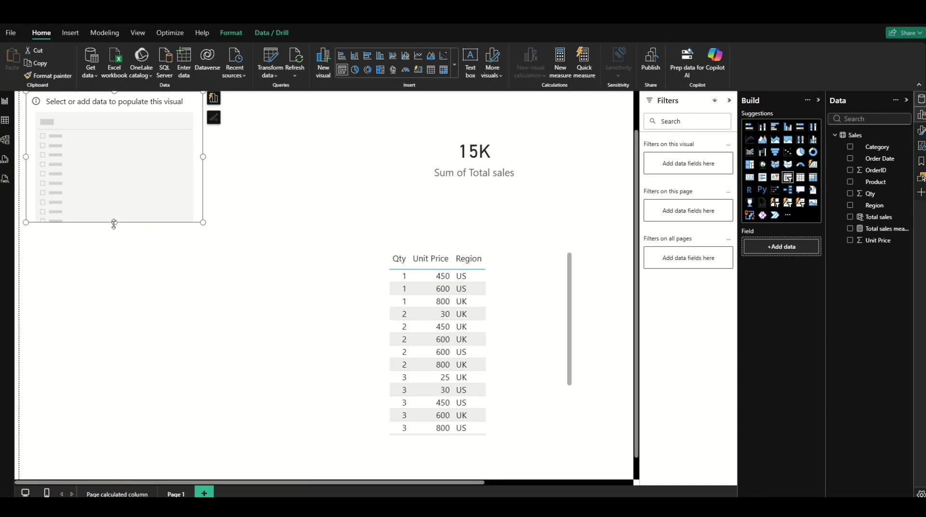
pyautogui.moveTo(114, 224); pyautogui.dragTo(144, 169)
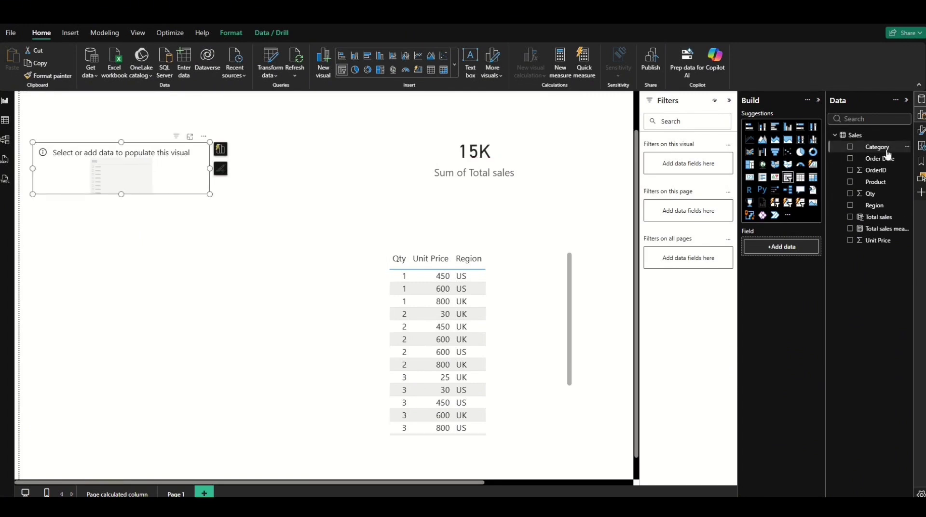
# Try filtering the page to UK with the Region field in the slicer, and remove that field from the slicer.
pyautogui.moveTo(874, 205); pyautogui.dragTo(788, 250)
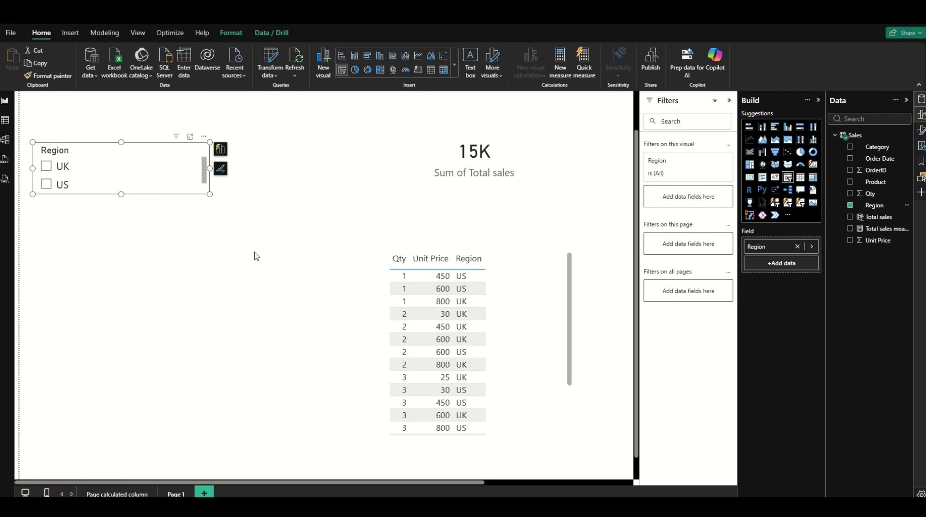
pyautogui.click(47, 170)
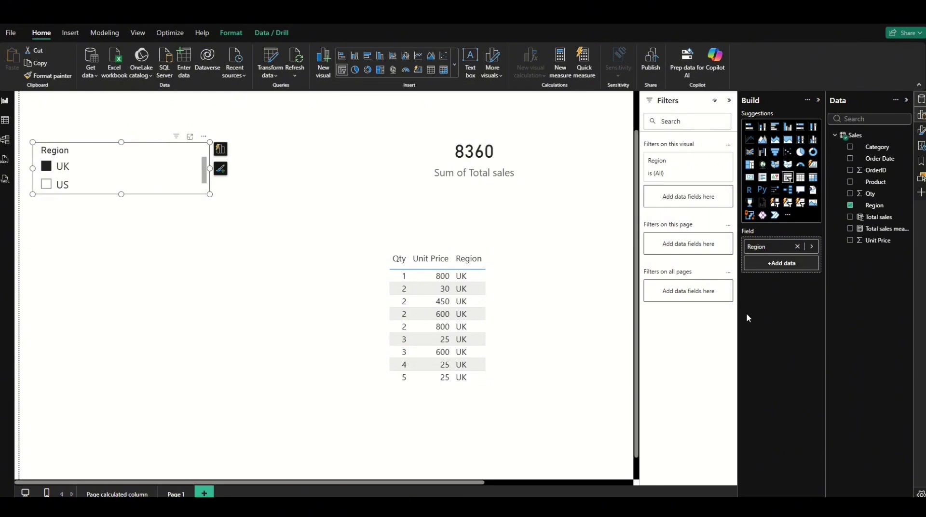
pyautogui.click(851, 206)
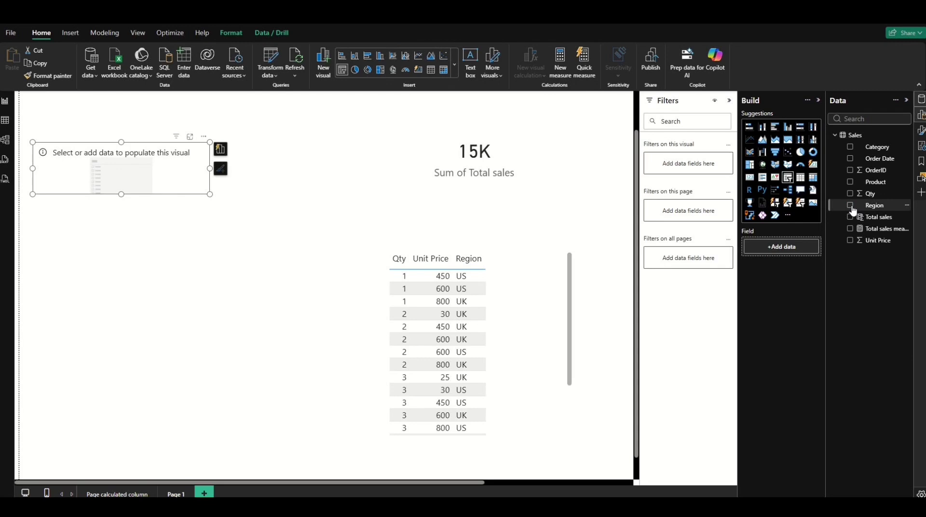
# Compare the enlarged formulas of the Total sales column and the Total sales measure, and check the Sales table's data rows.
pyautogui.click(878, 218)
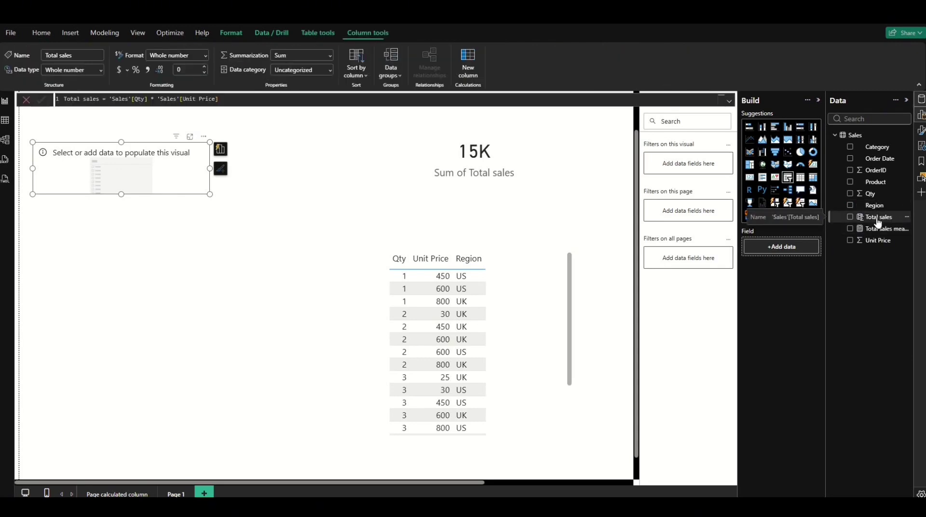
pyautogui.click(483, 100)
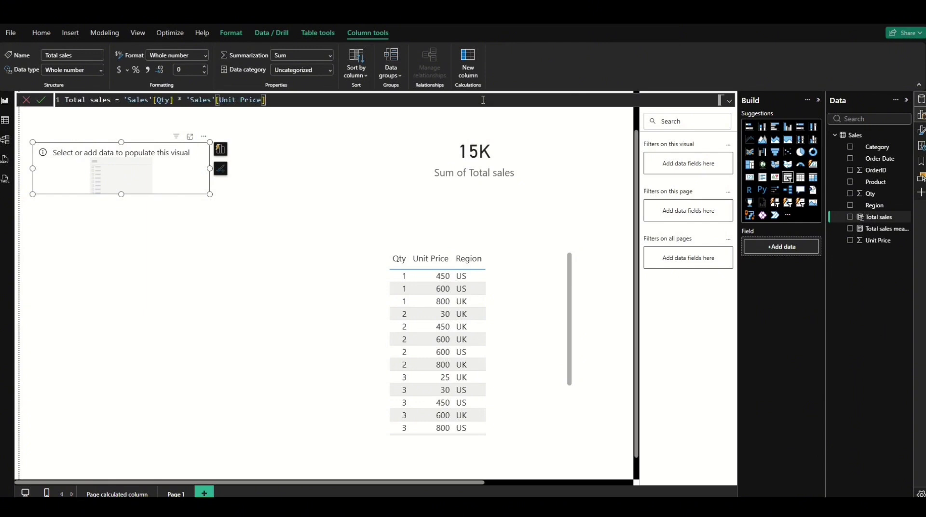
pyautogui.scroll(5, 483, 99)
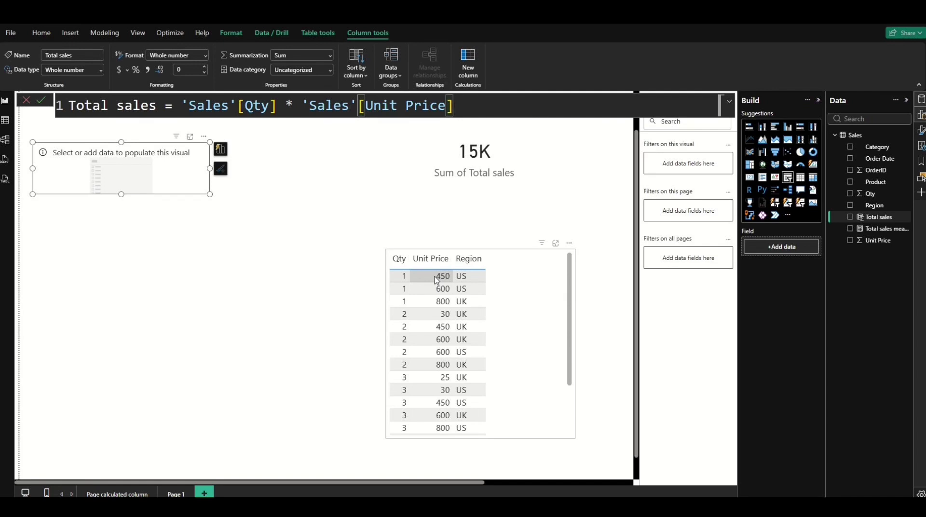
pyautogui.click(887, 230)
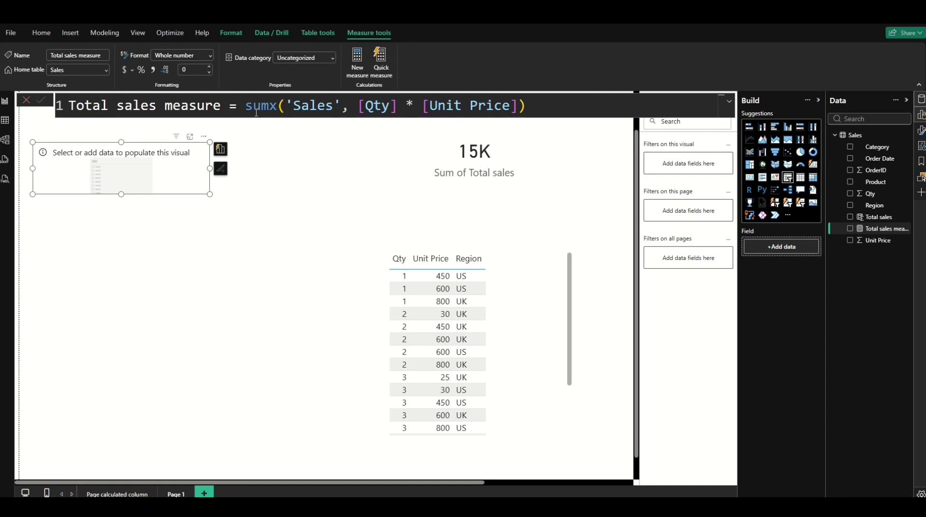
pyautogui.click(6, 121)
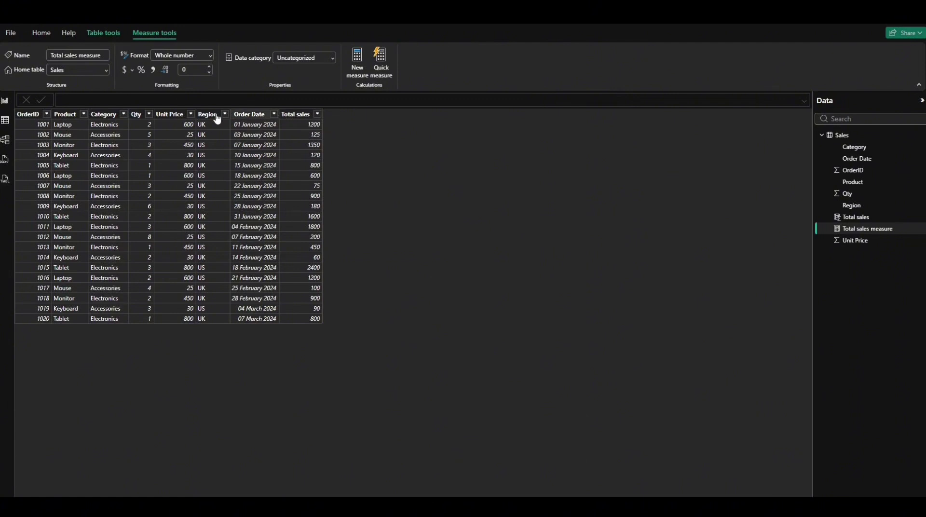
pyautogui.click(10, 110)
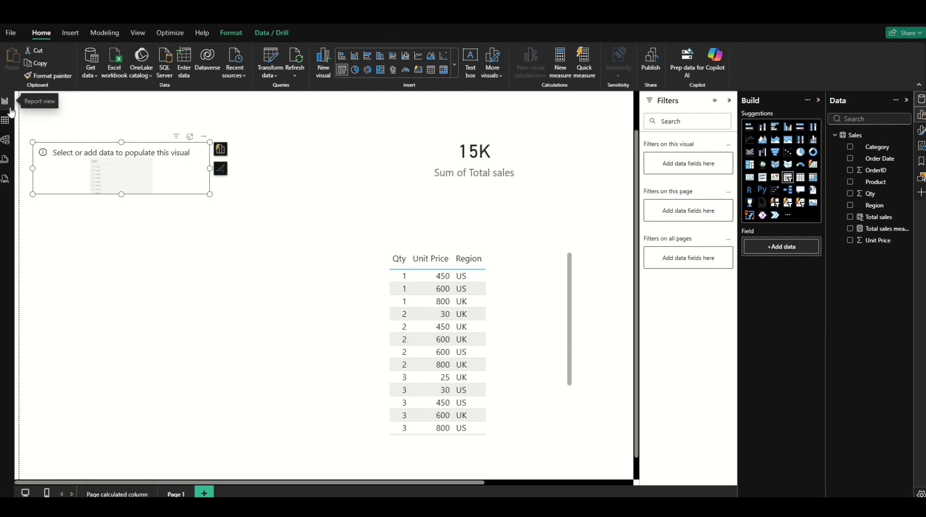
# Select the Sum of Total sales card, review the column and measure formulas again, and return to the report after viewing the Sales data.
pyautogui.click(416, 148)
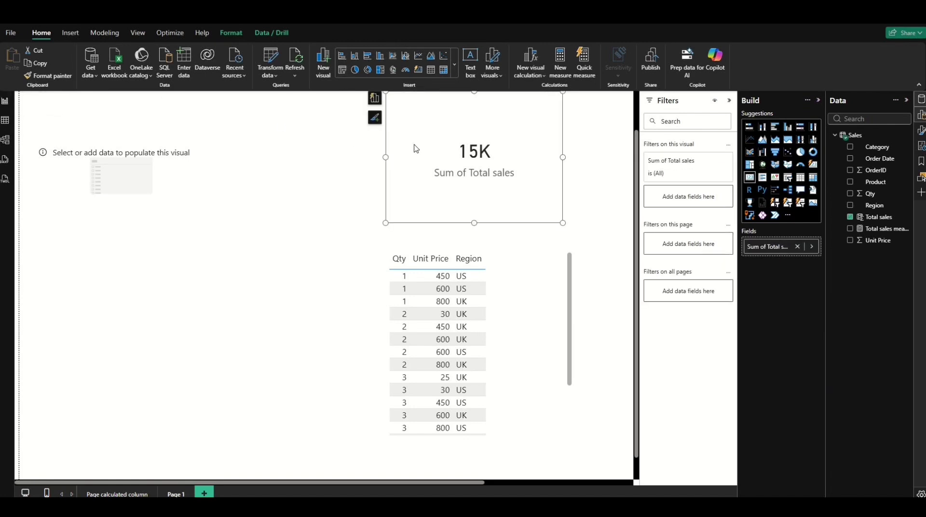
pyautogui.click(877, 217)
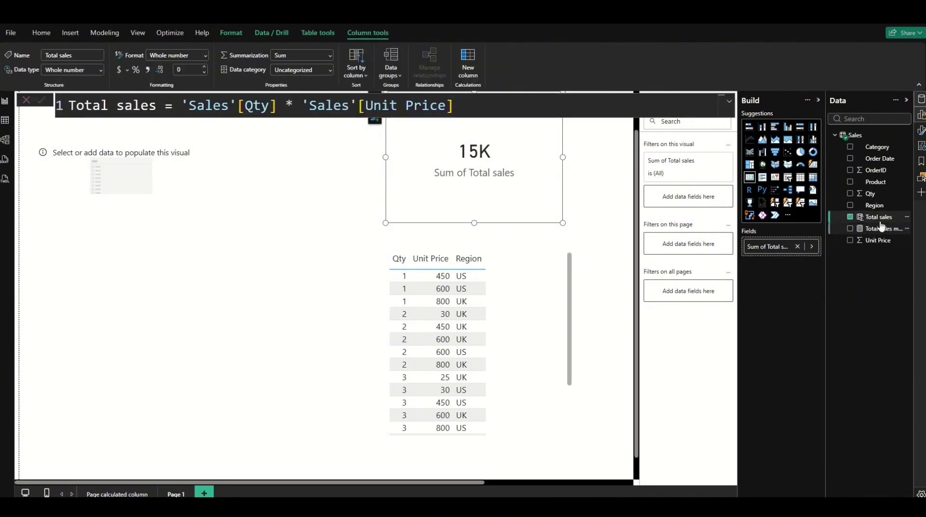
pyautogui.click(871, 231)
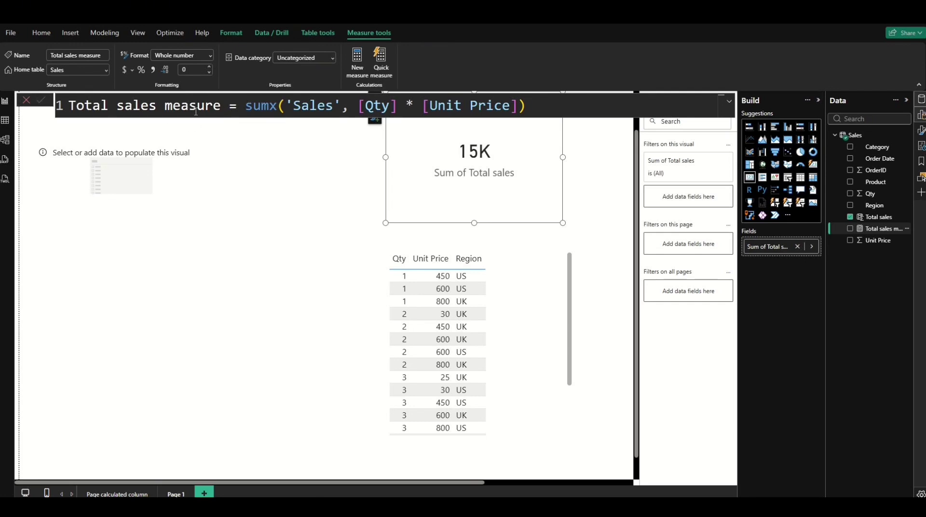
pyautogui.click(5, 120)
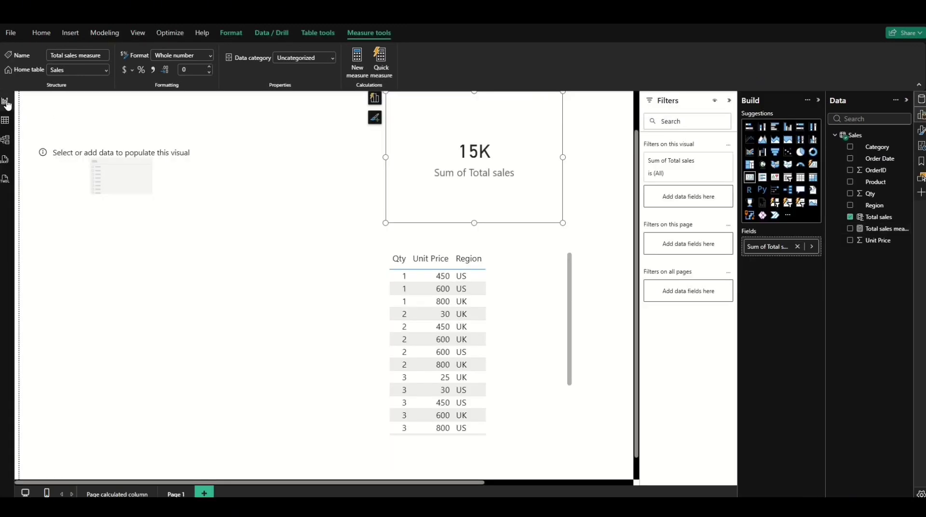
pyautogui.click(6, 101)
# Add the Region field to the empty slicer and filter the page by UK, followed by US.
pyautogui.click(124, 148)
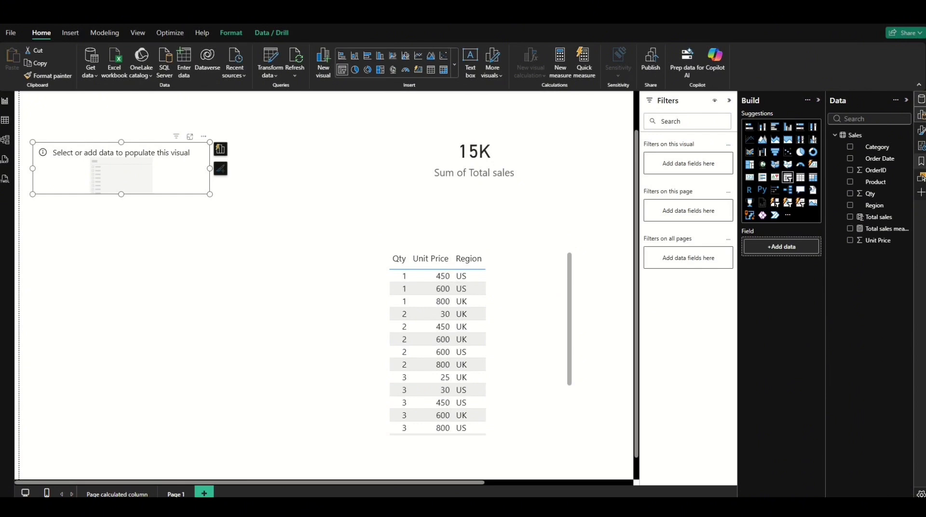
pyautogui.moveTo(875, 206); pyautogui.dragTo(802, 248)
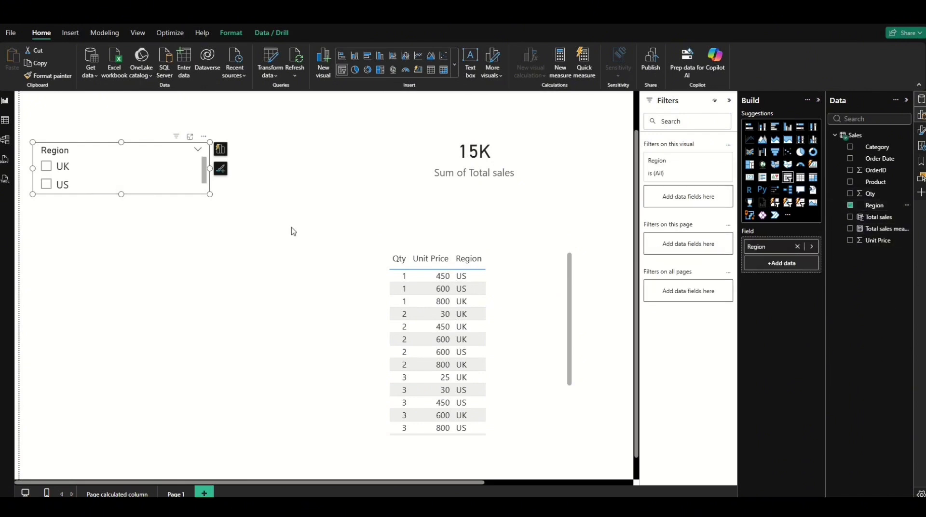
pyautogui.click(48, 167)
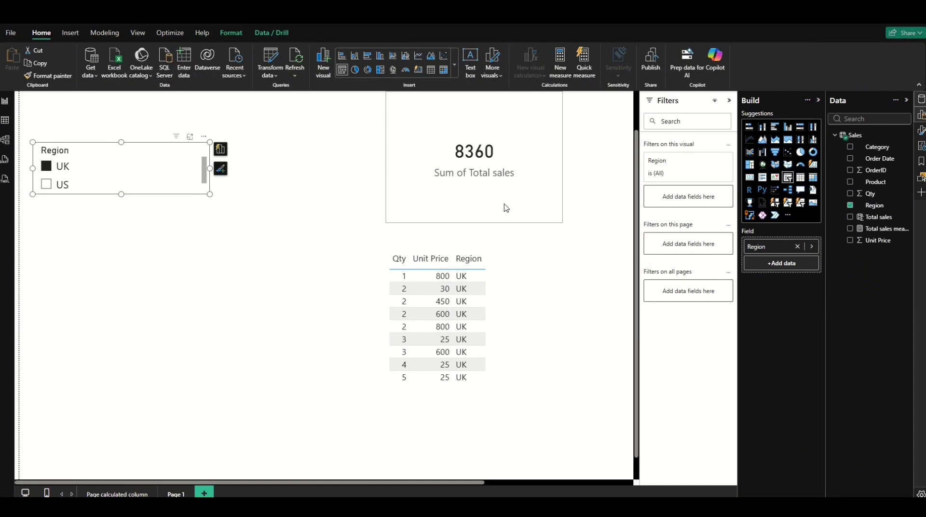
pyautogui.click(46, 185)
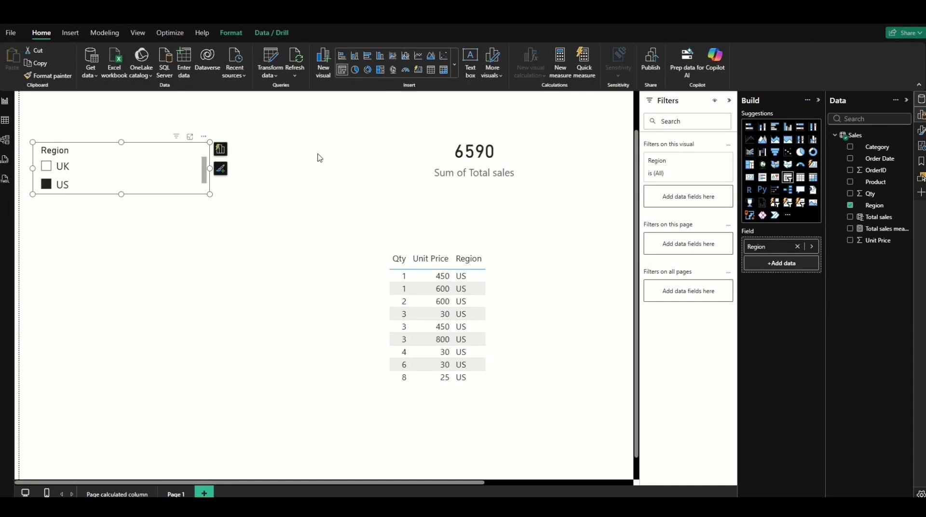